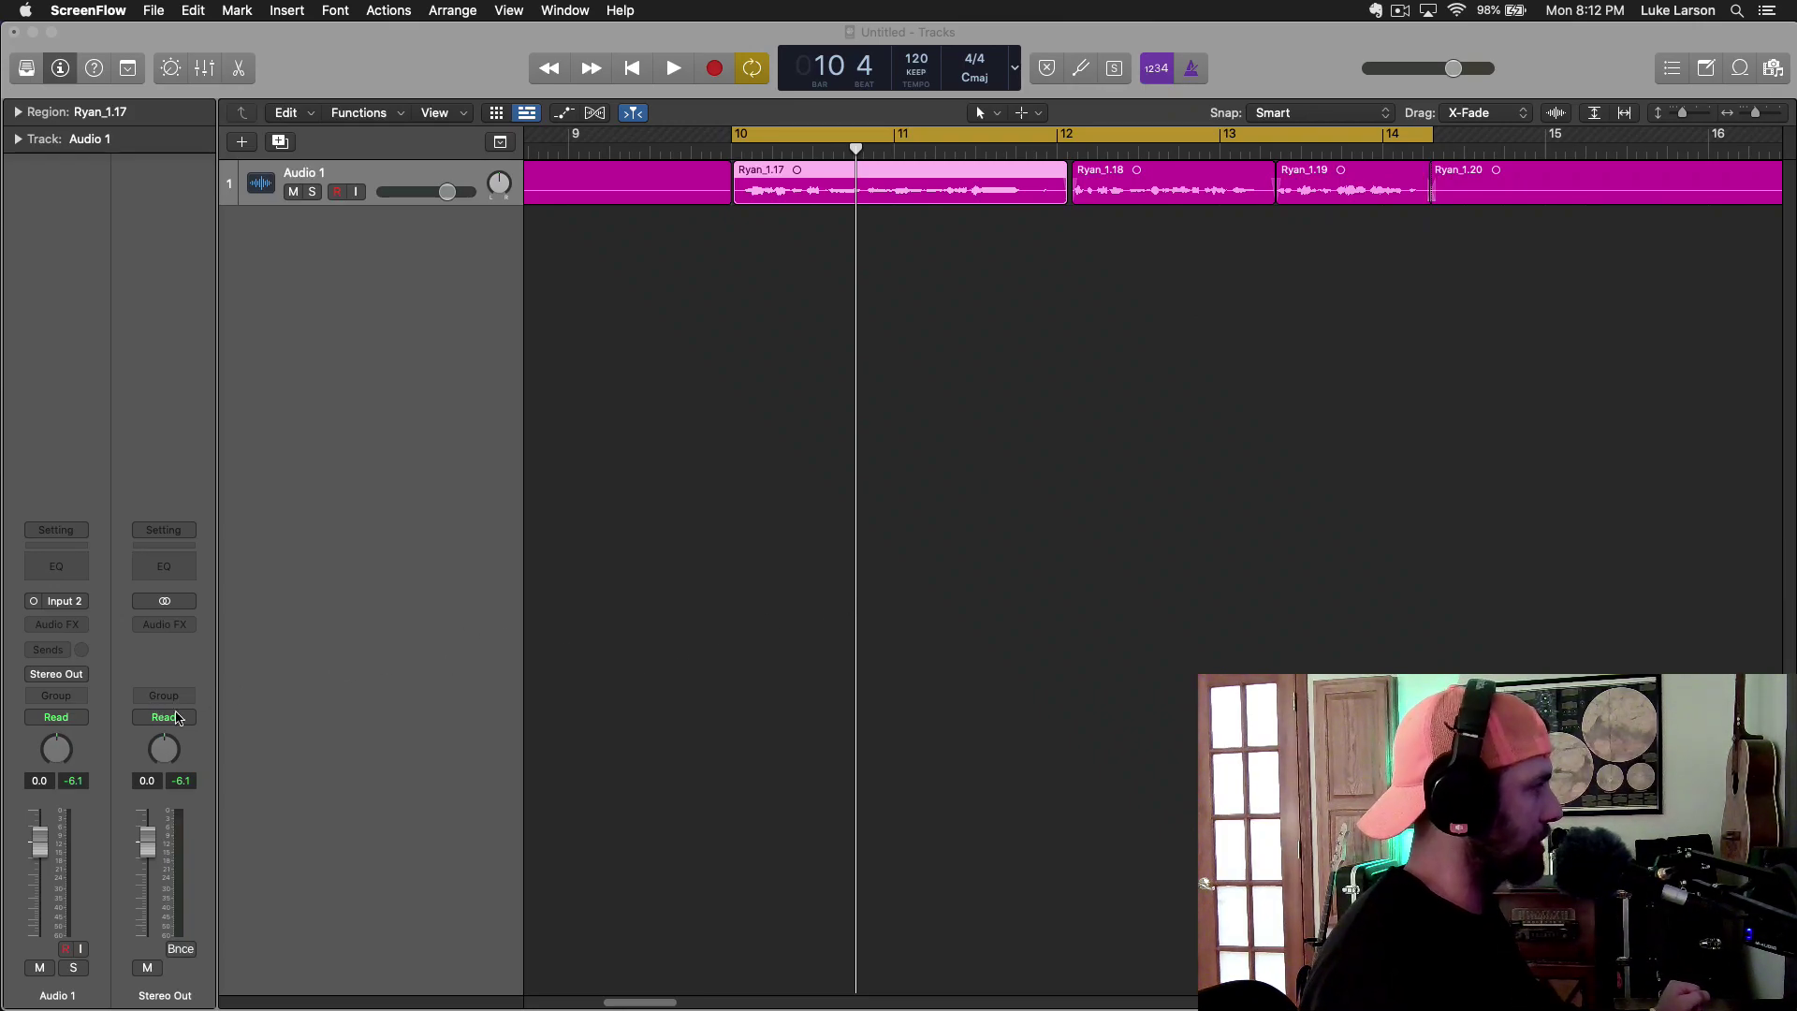
Insert a mono Pitch Correction plug-in on the Audio 1 channel strip's Audio FX slot
left_click(87, 629)
left_click(87, 629)
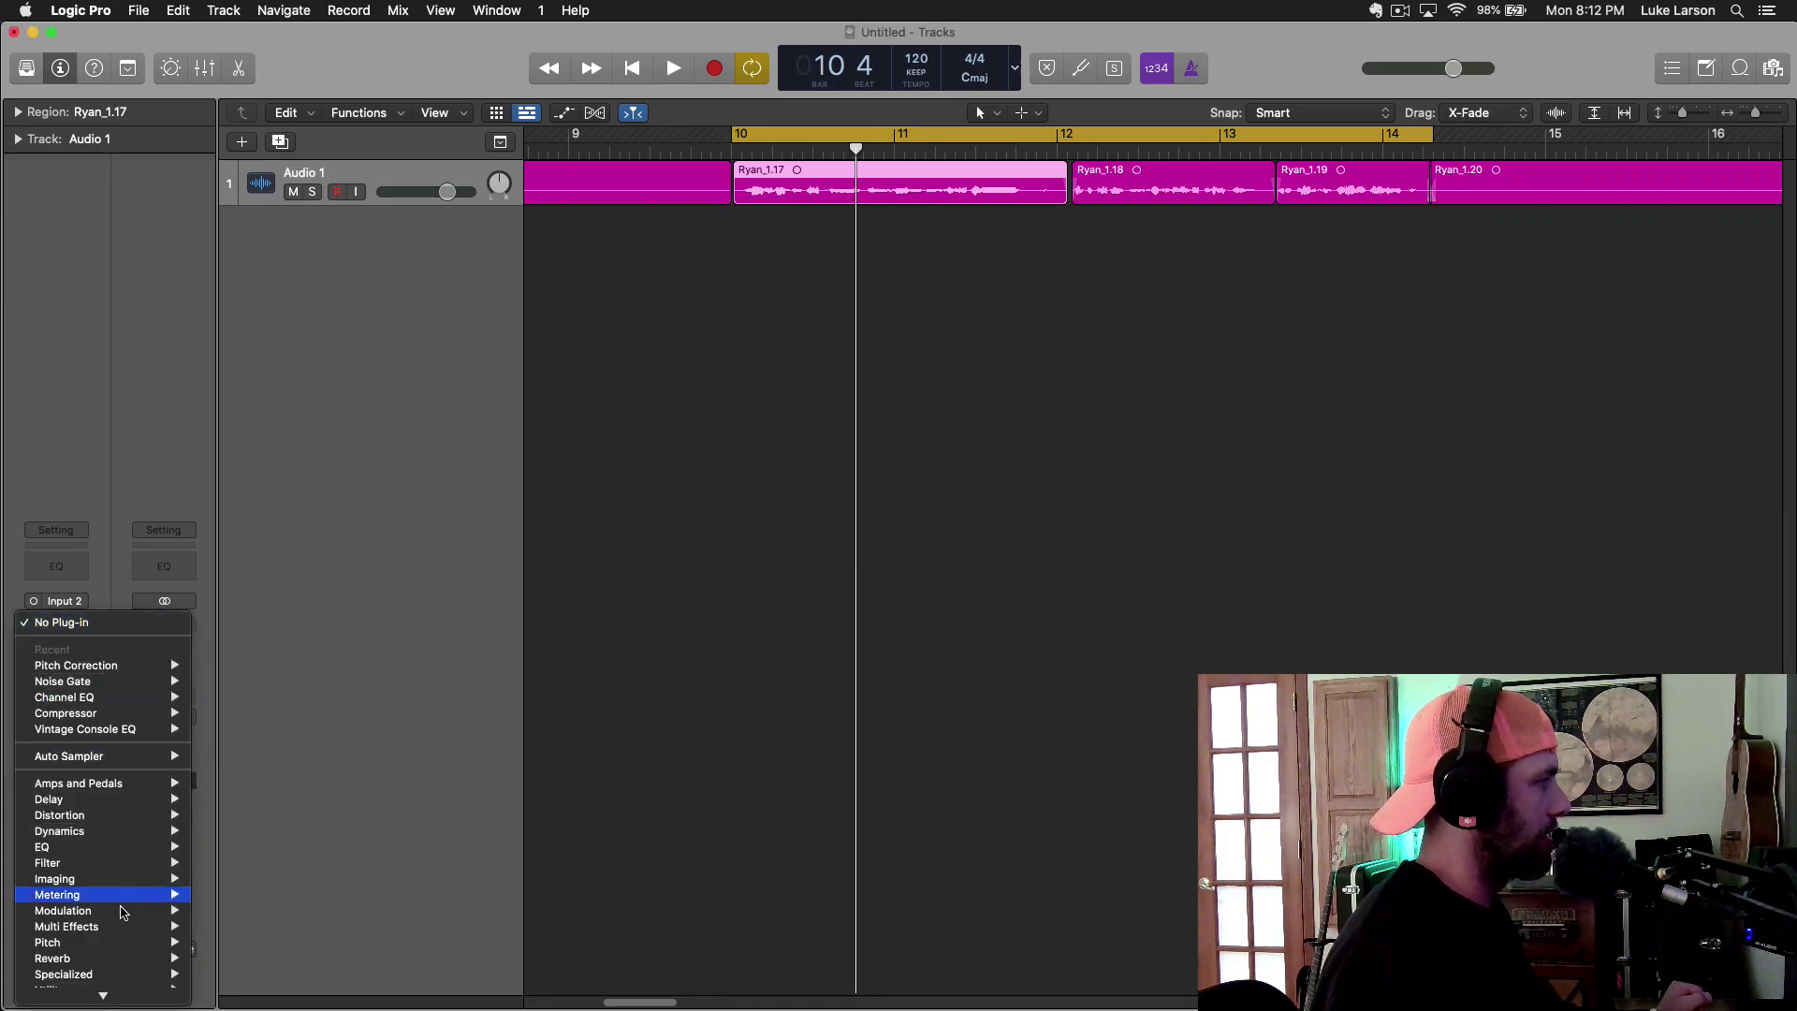
mouse_move(114, 942)
mouse_move(253, 942)
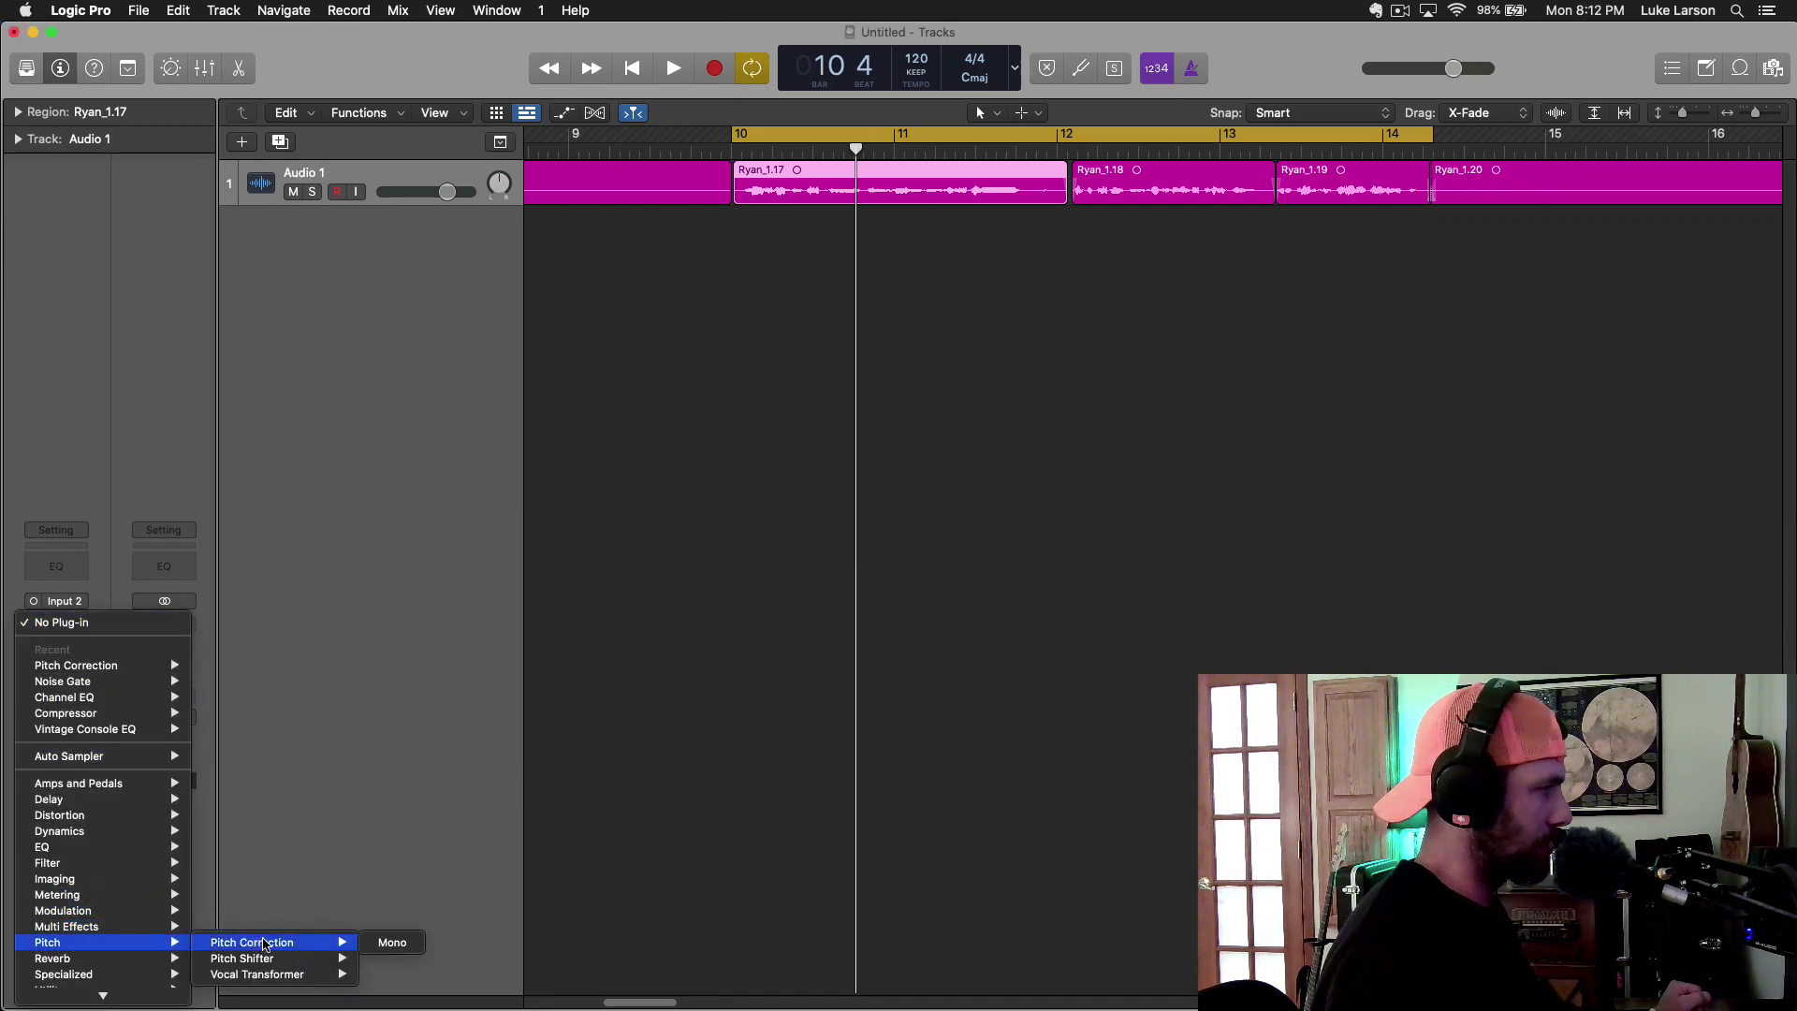
left_click(385, 941)
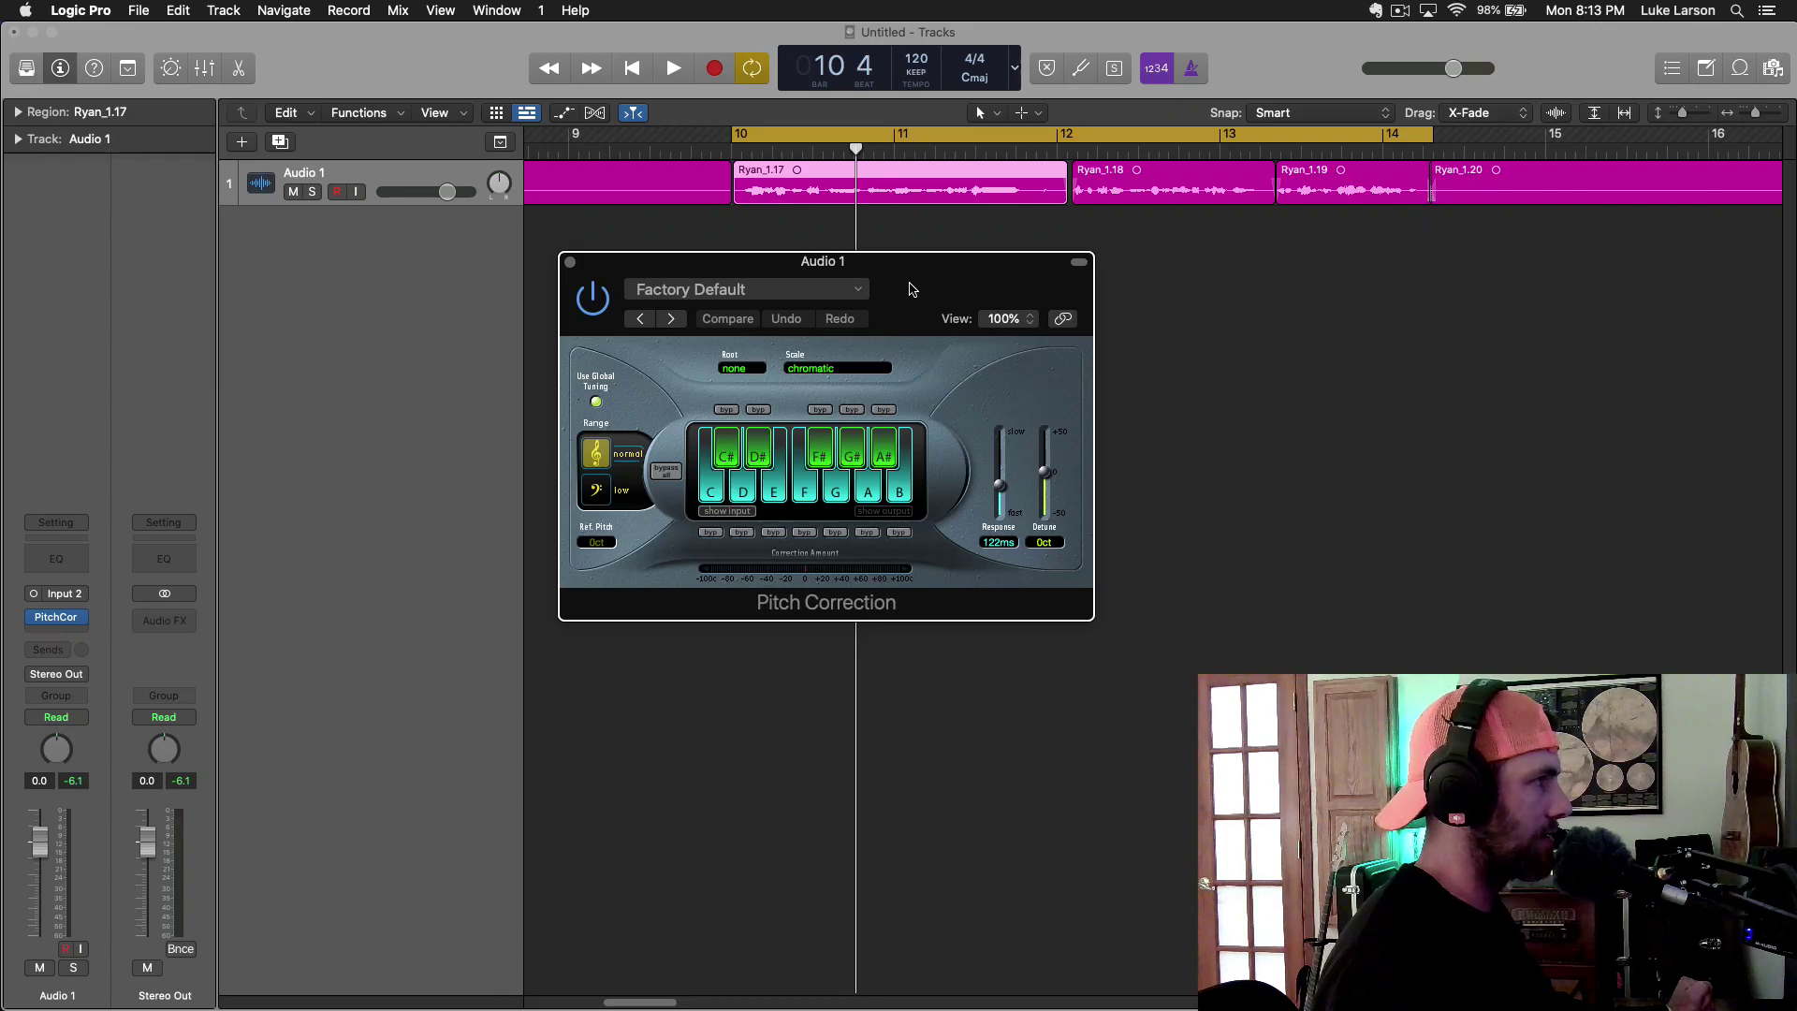
Reposition the Pitch Correction window lower and to the left over the tracks area
left_click_drag(912, 289, 855, 357)
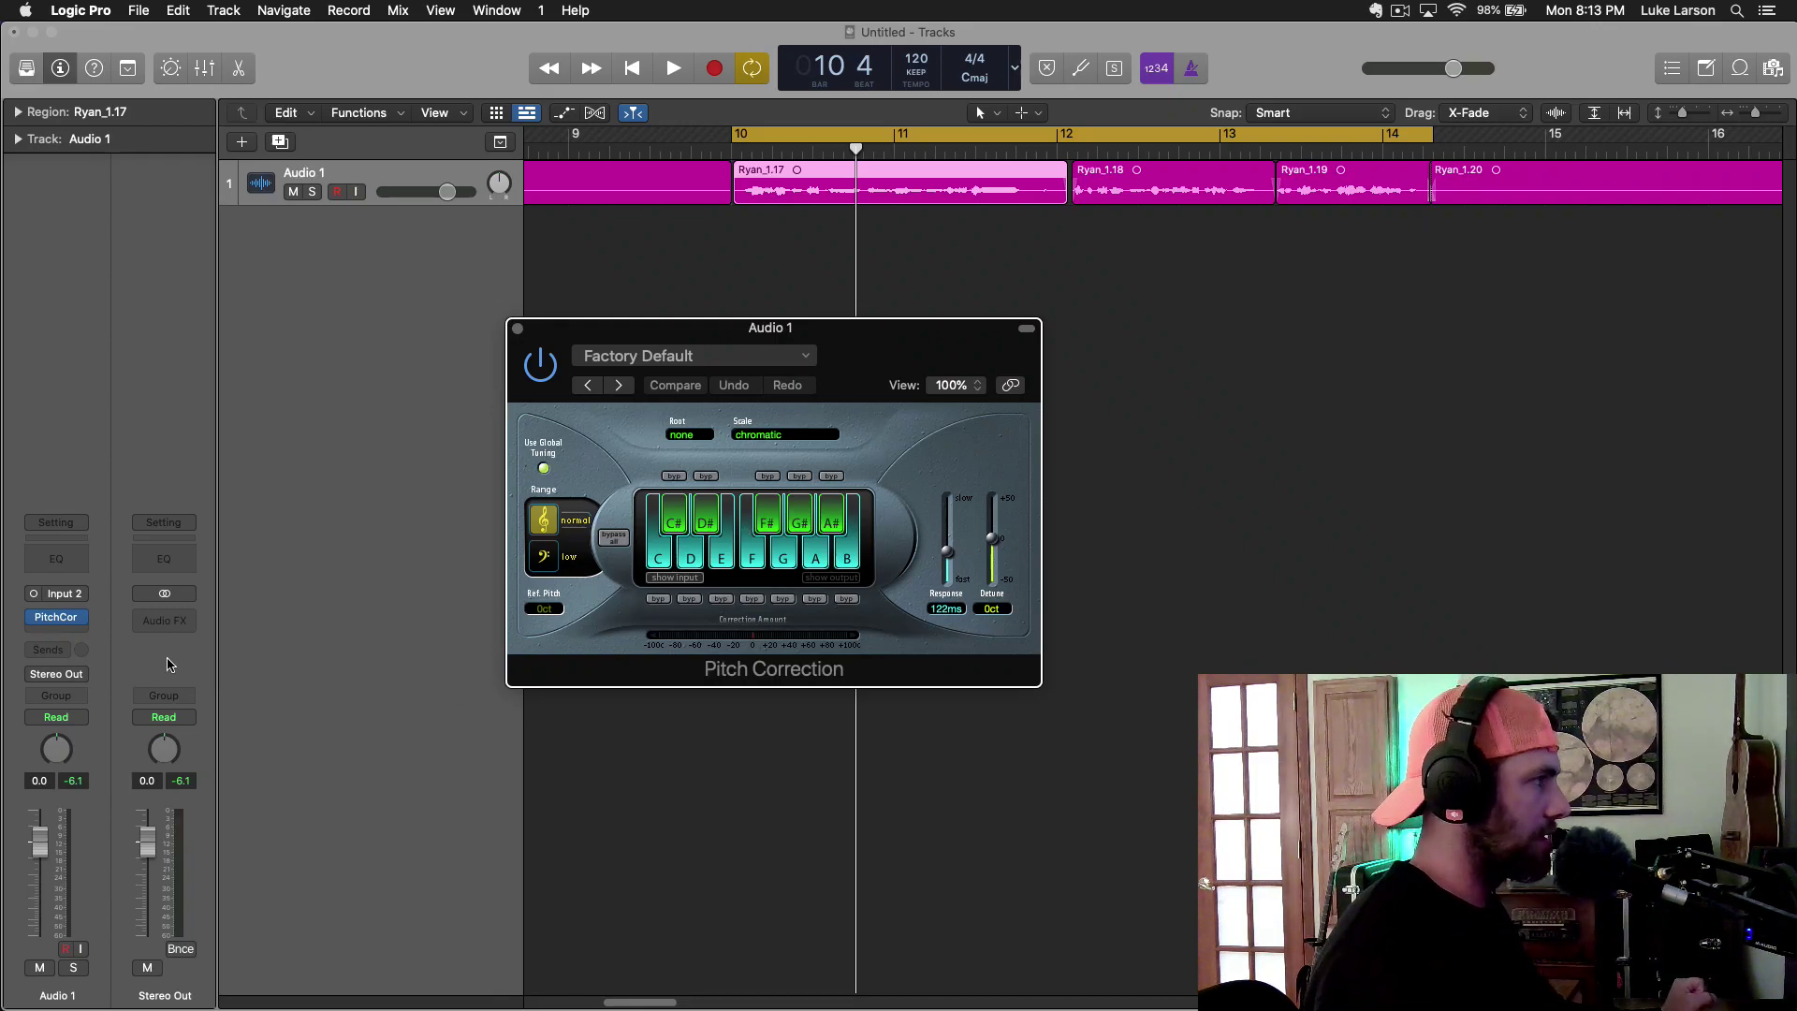
mouse_move(59, 636)
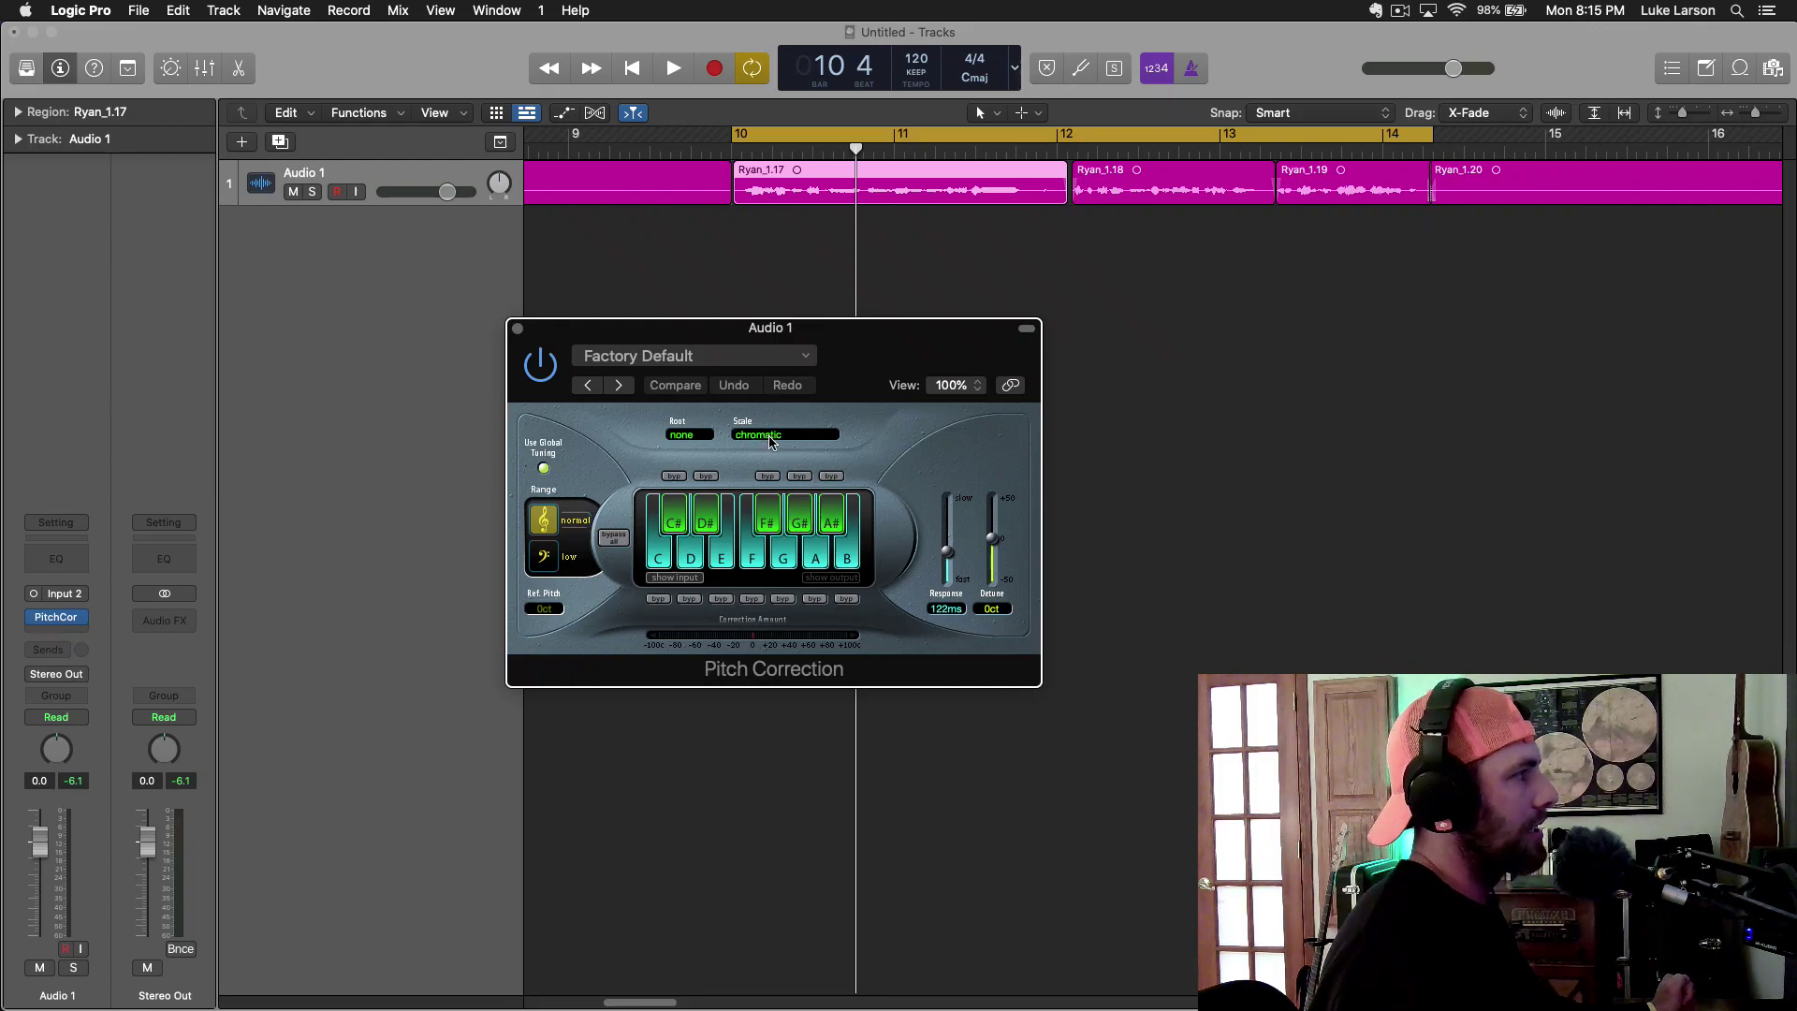
Set Pitch Correction's Scale to major and its Root to G
left_click(772, 437)
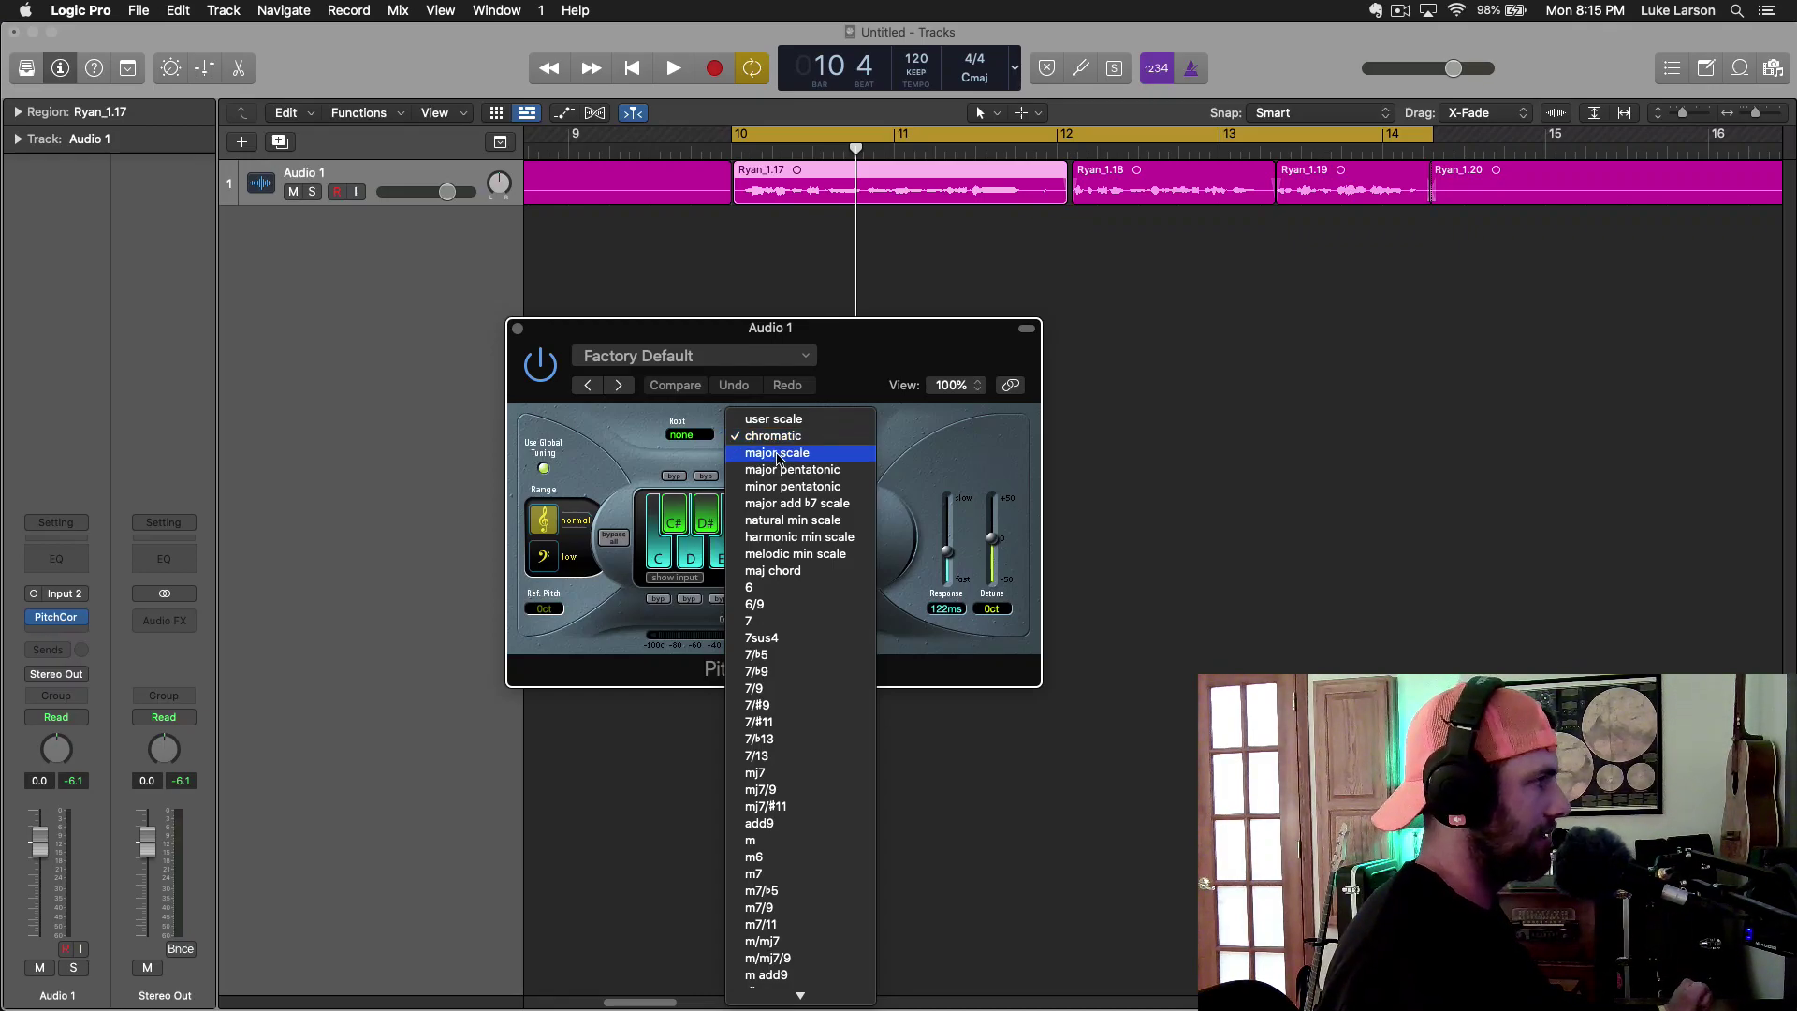
left_click(777, 454)
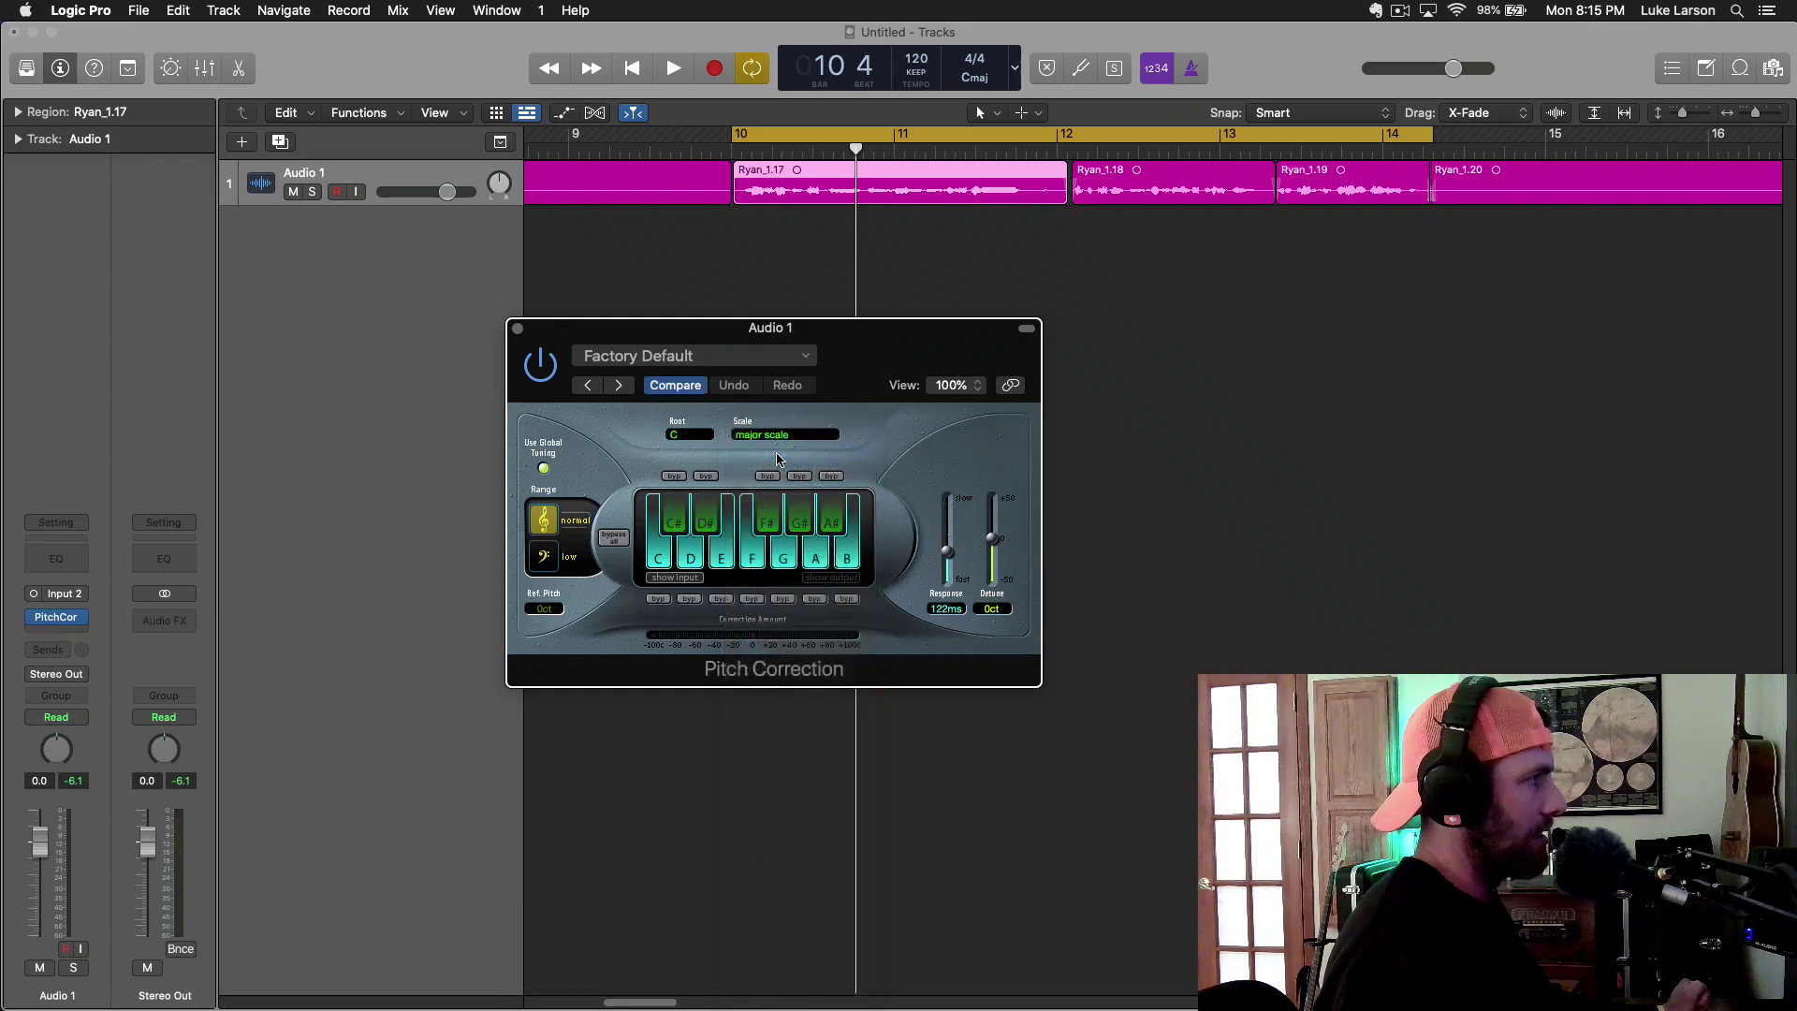
left_click(684, 436)
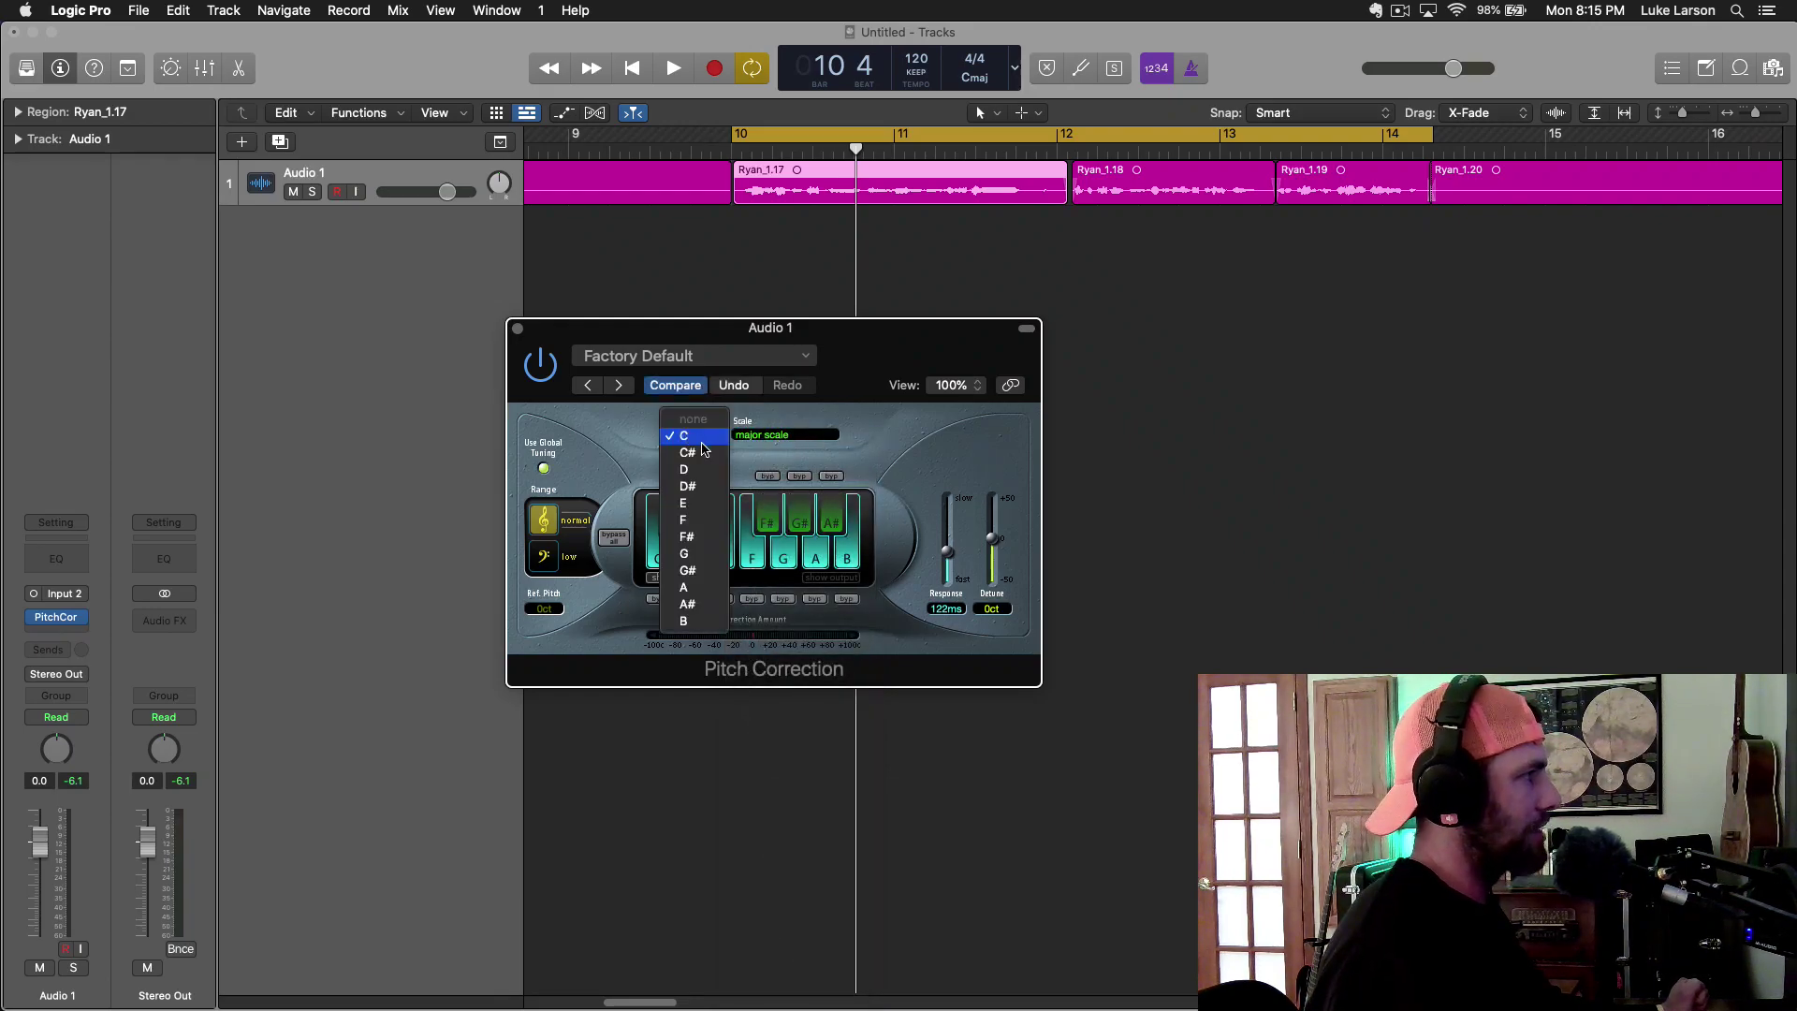
left_click(685, 553)
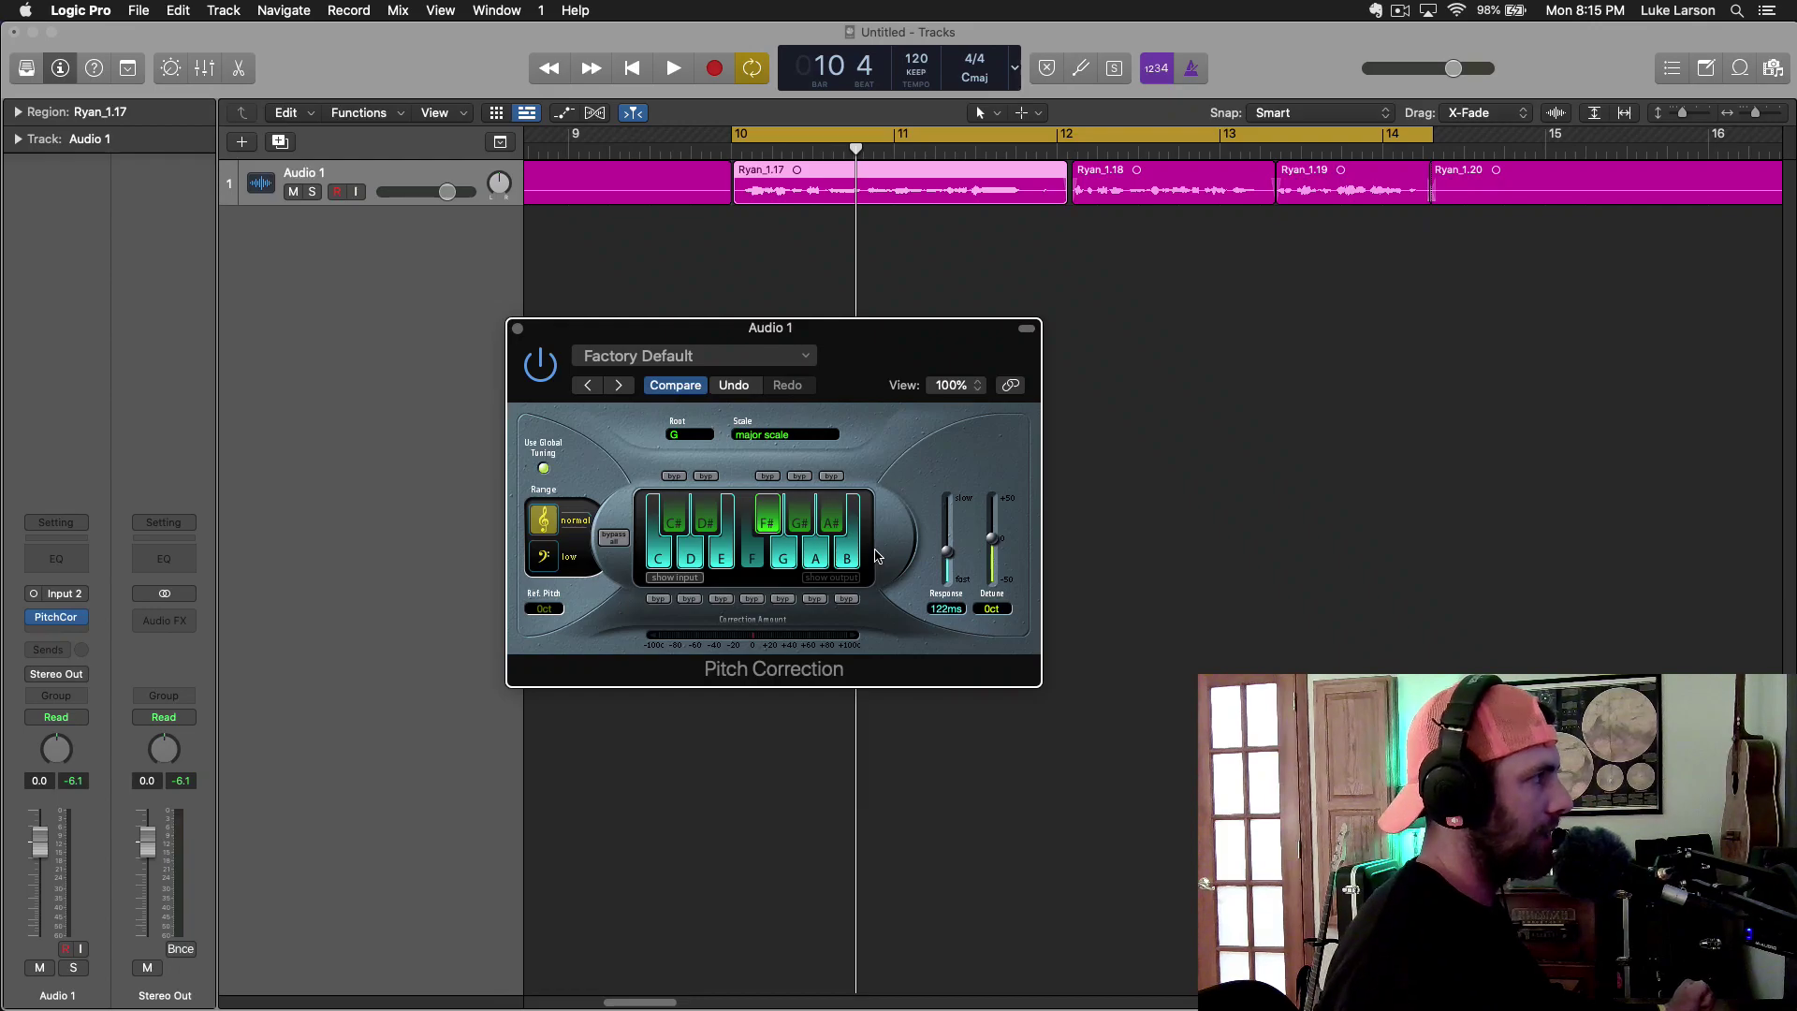
left_click(806, 436)
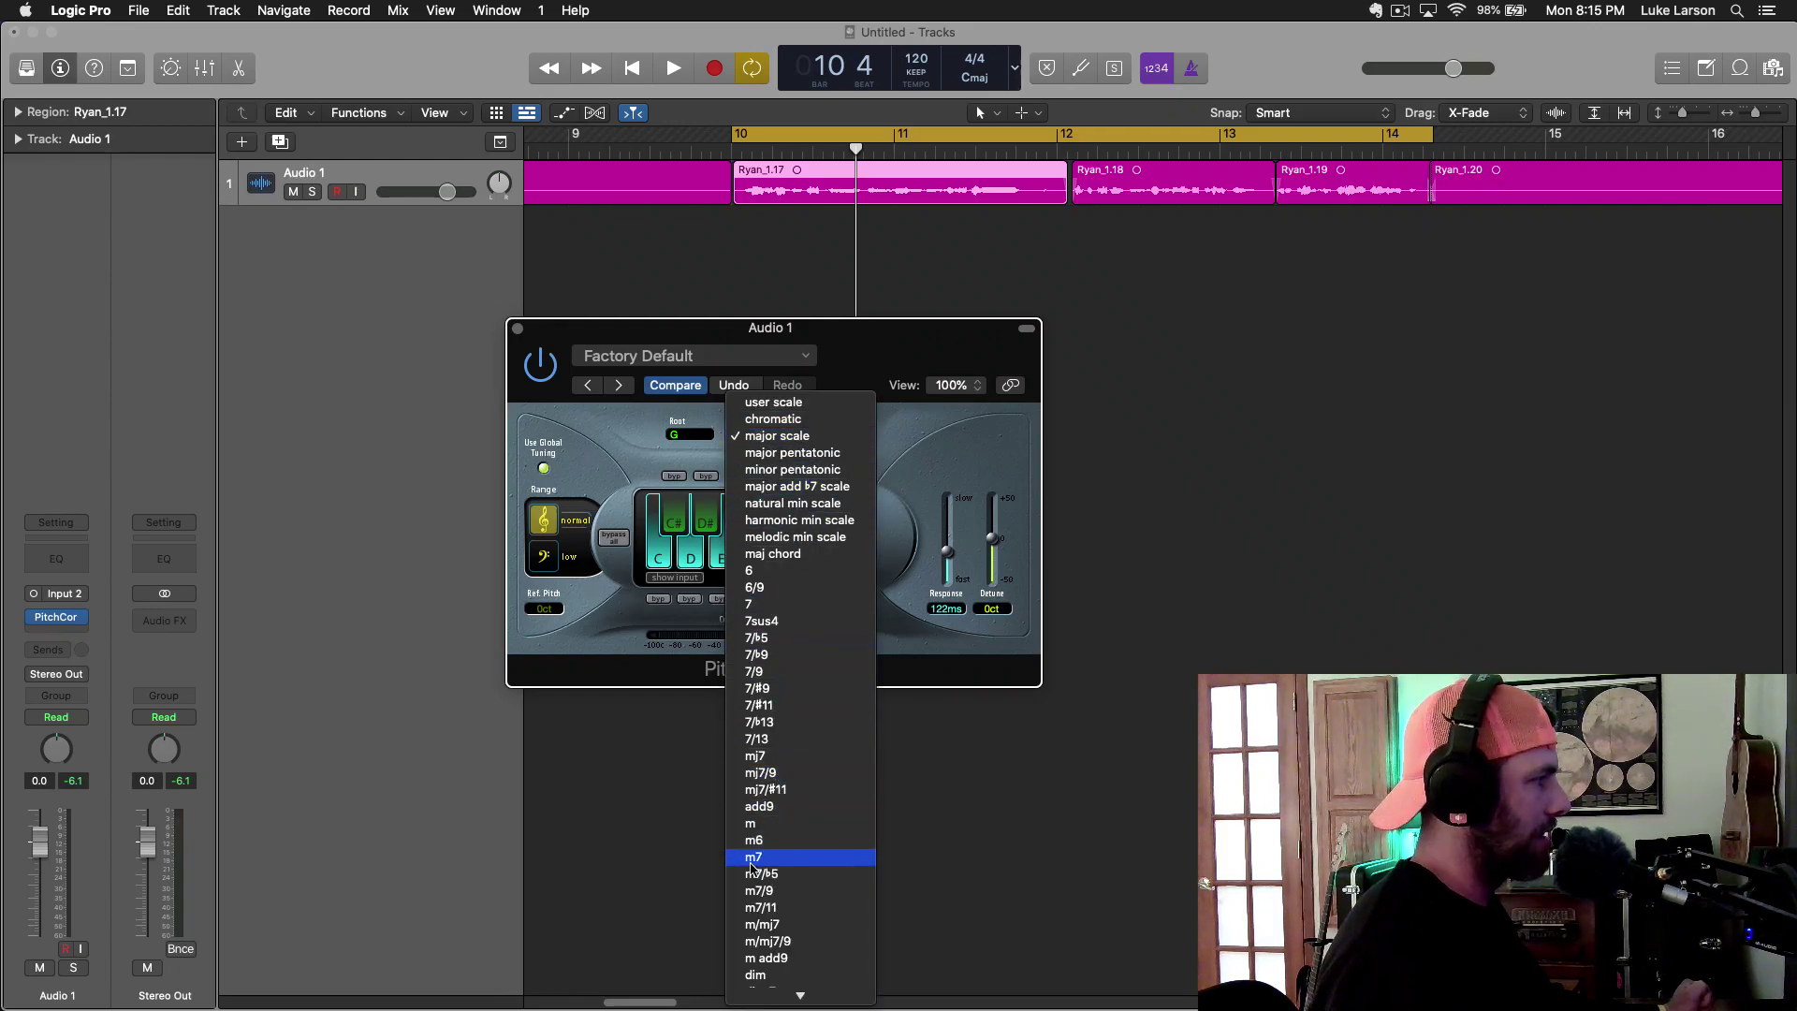
scroll(751, 868, "down", 3)
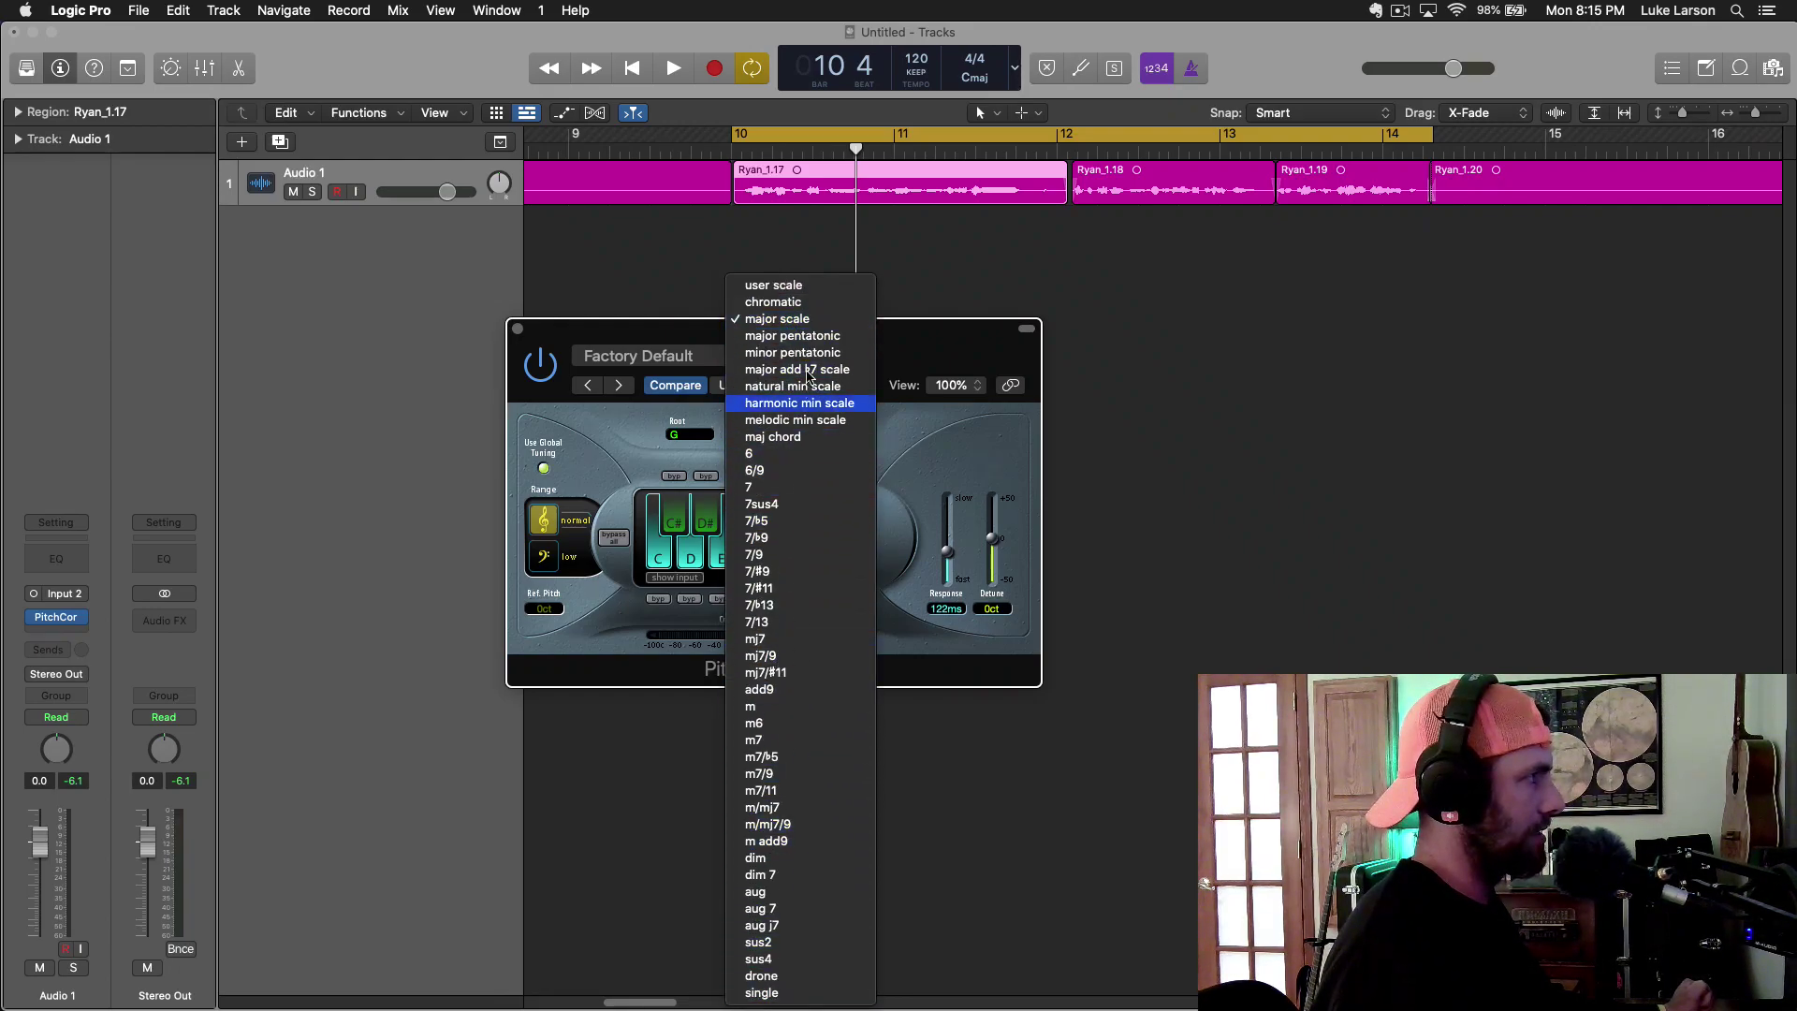
left_click(940, 354)
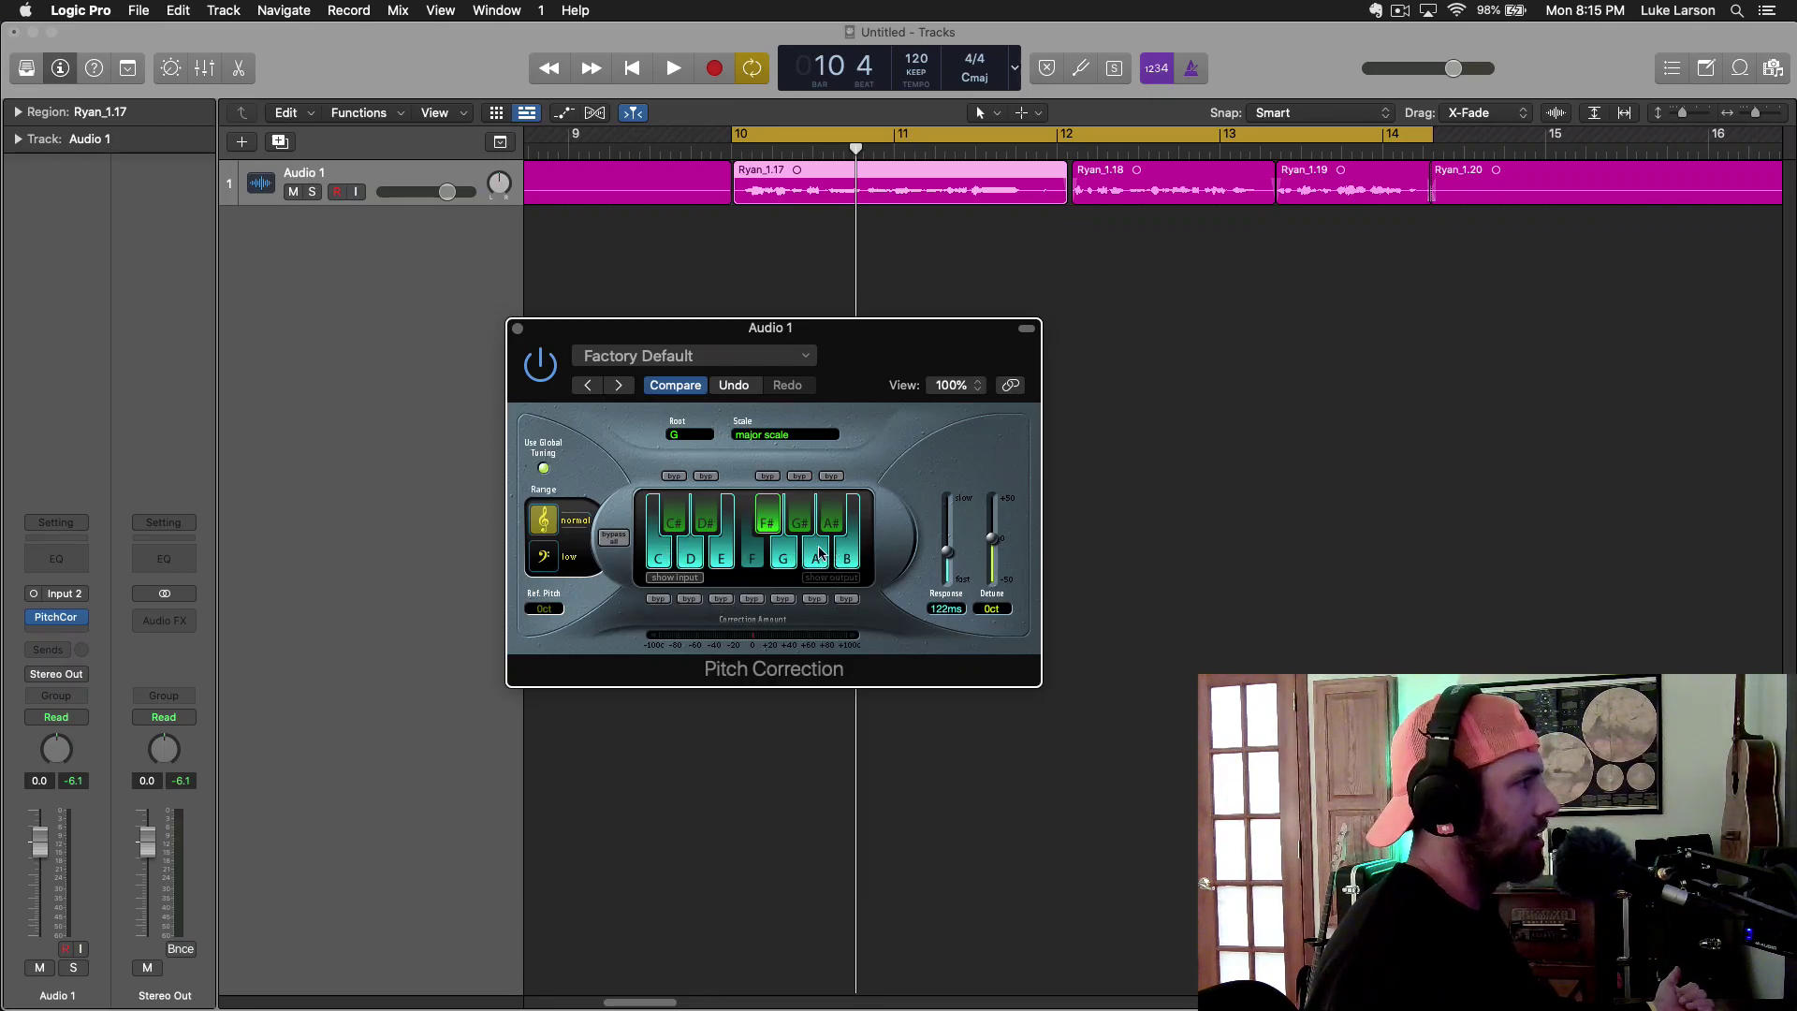
Toggle the F note on and off in the correction keyboard, leaving F excluded
left_click(755, 560)
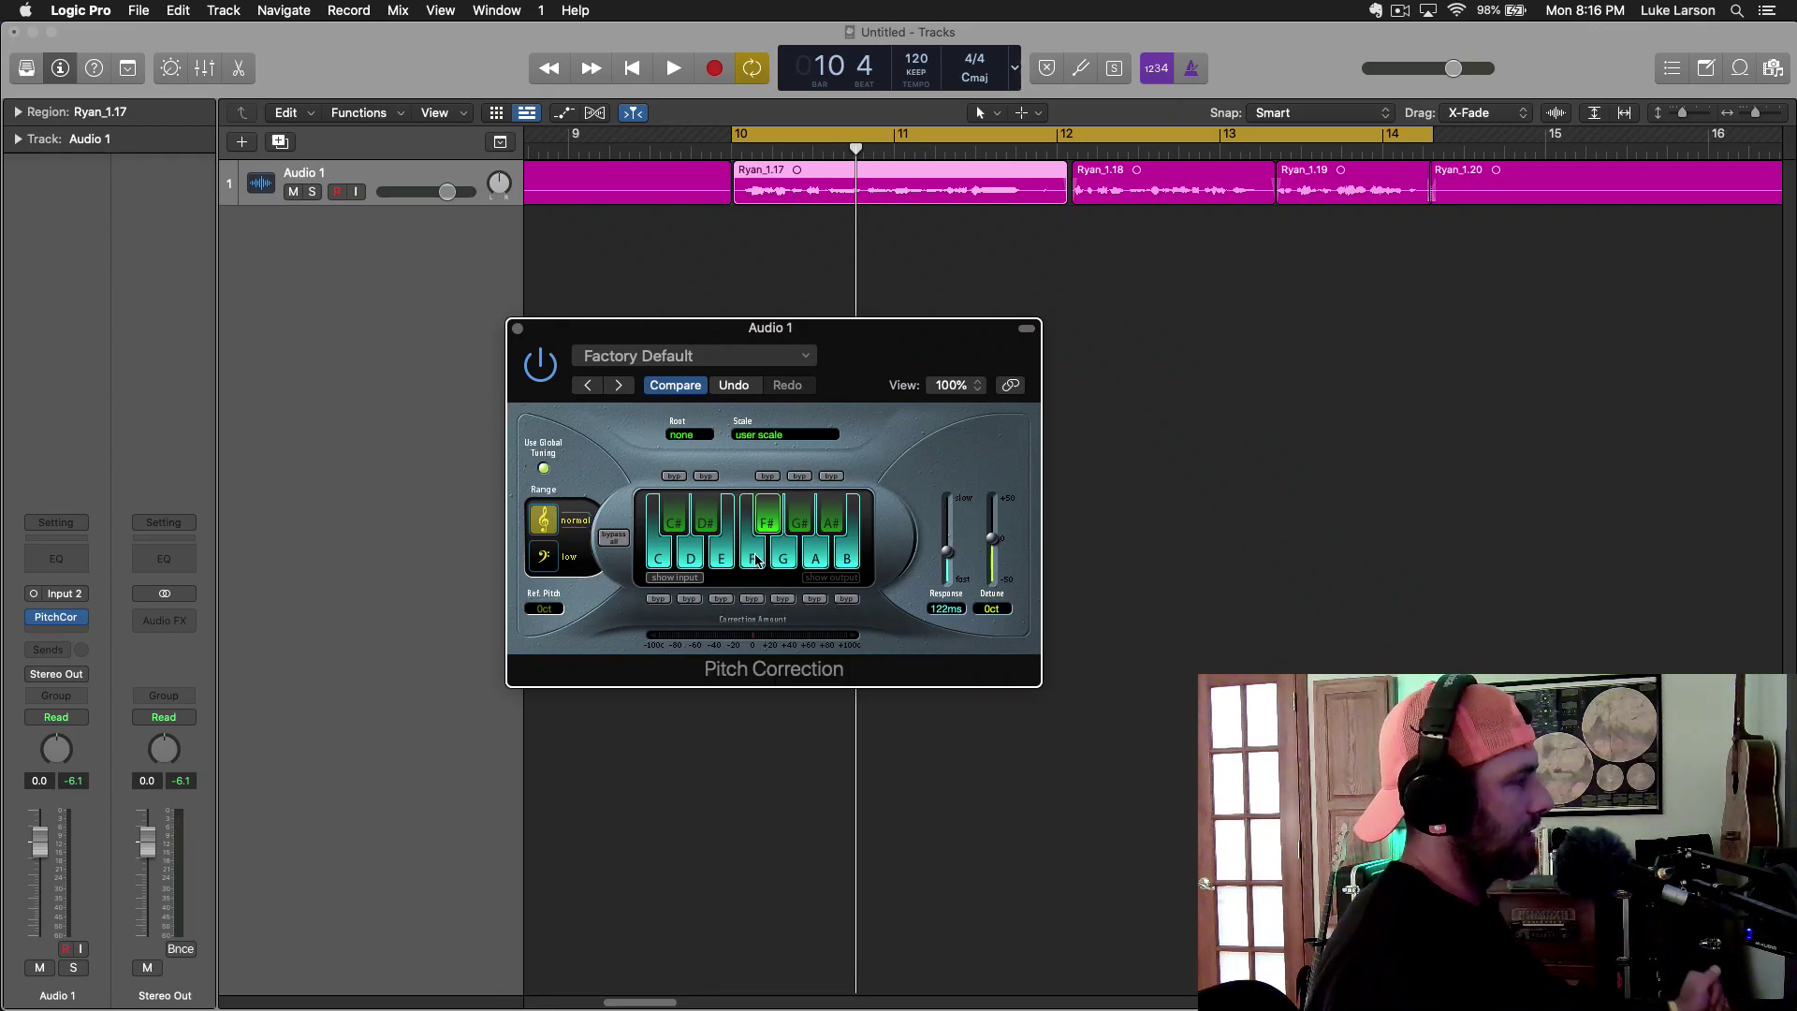
left_click(756, 557)
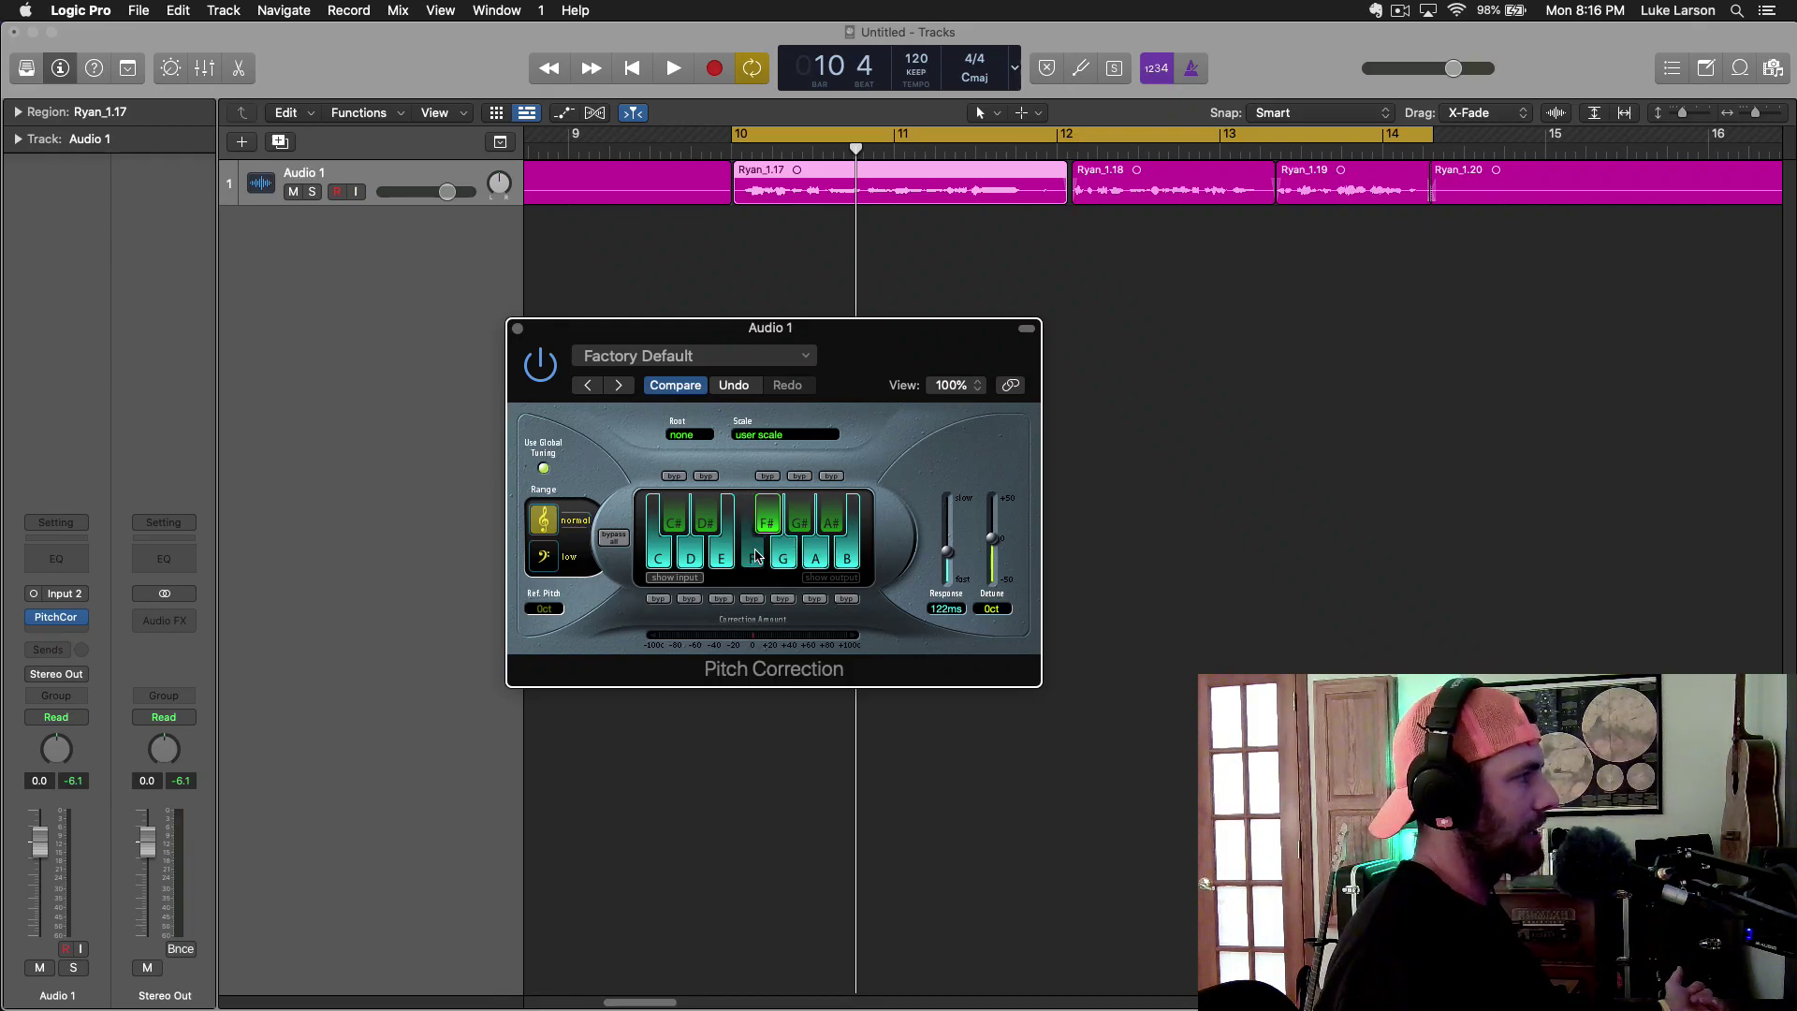
left_click(755, 559)
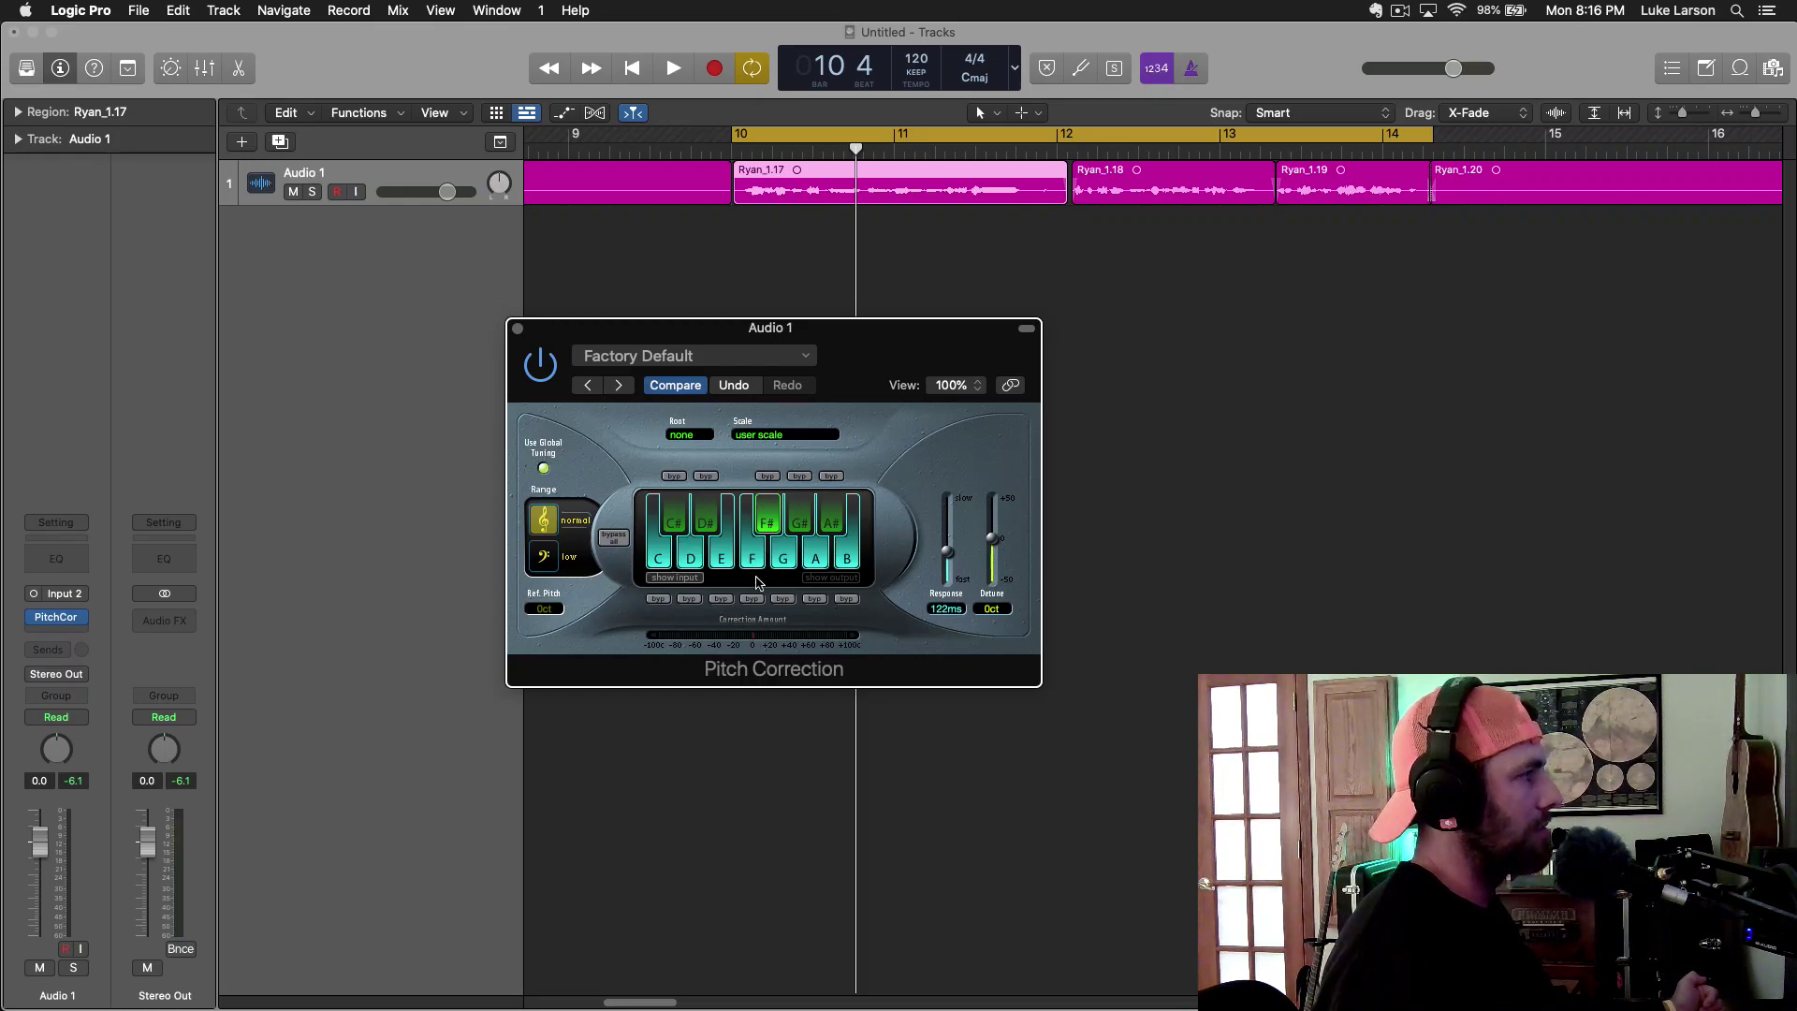
left_click(755, 560)
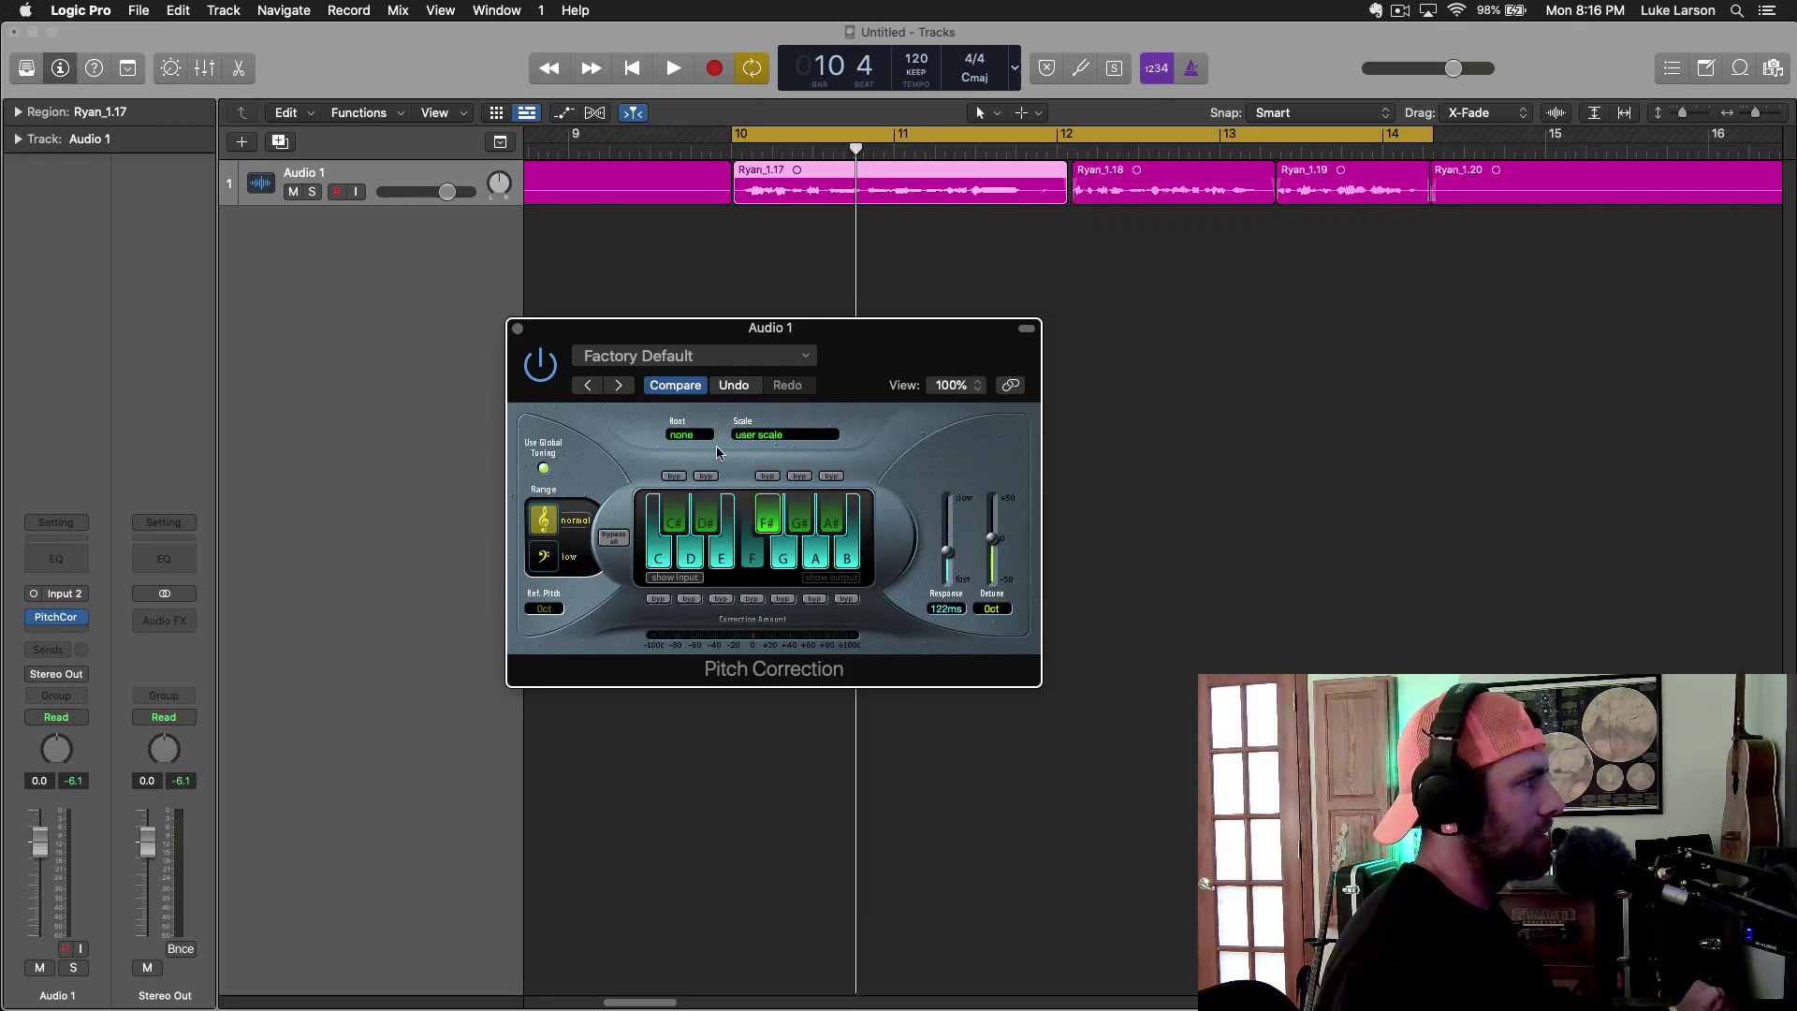
Choose major from the Scale pop-up so the scale returns to G major
left_click(784, 435)
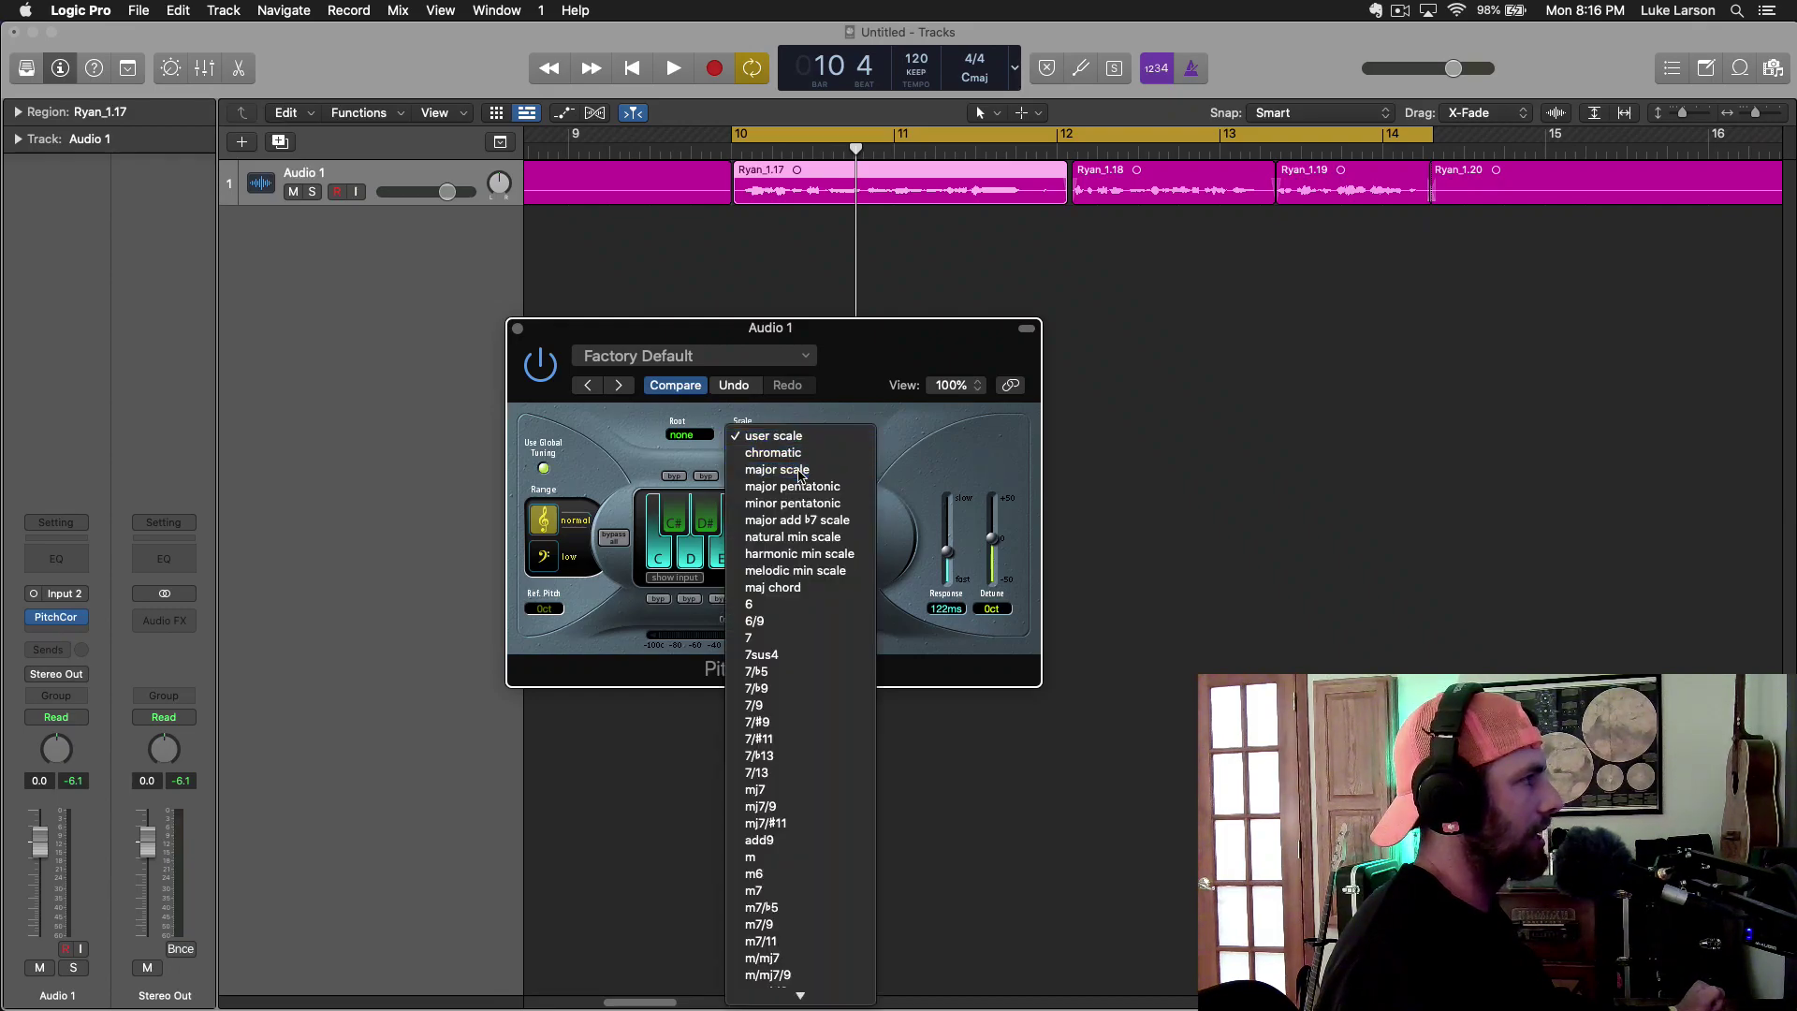
left_click(767, 475)
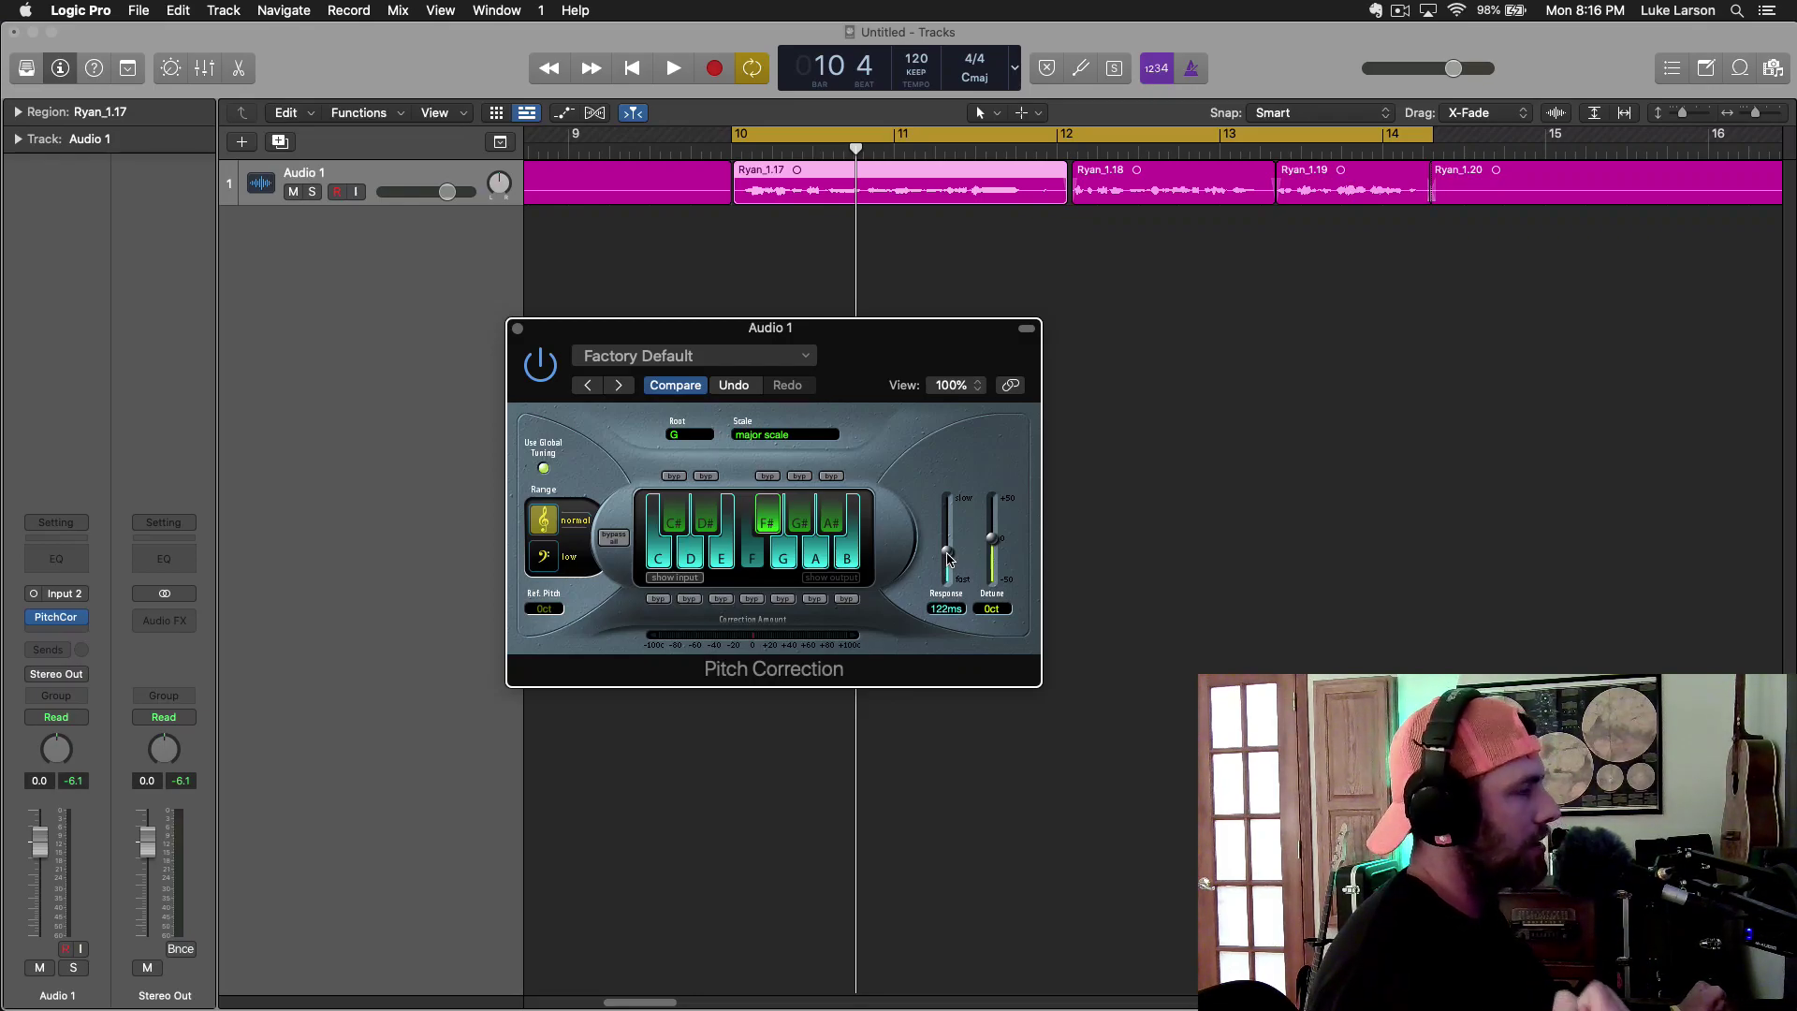
Try a much faster Response, then bring it back up to about 167 ms
left_click_drag(948, 559, 950, 578)
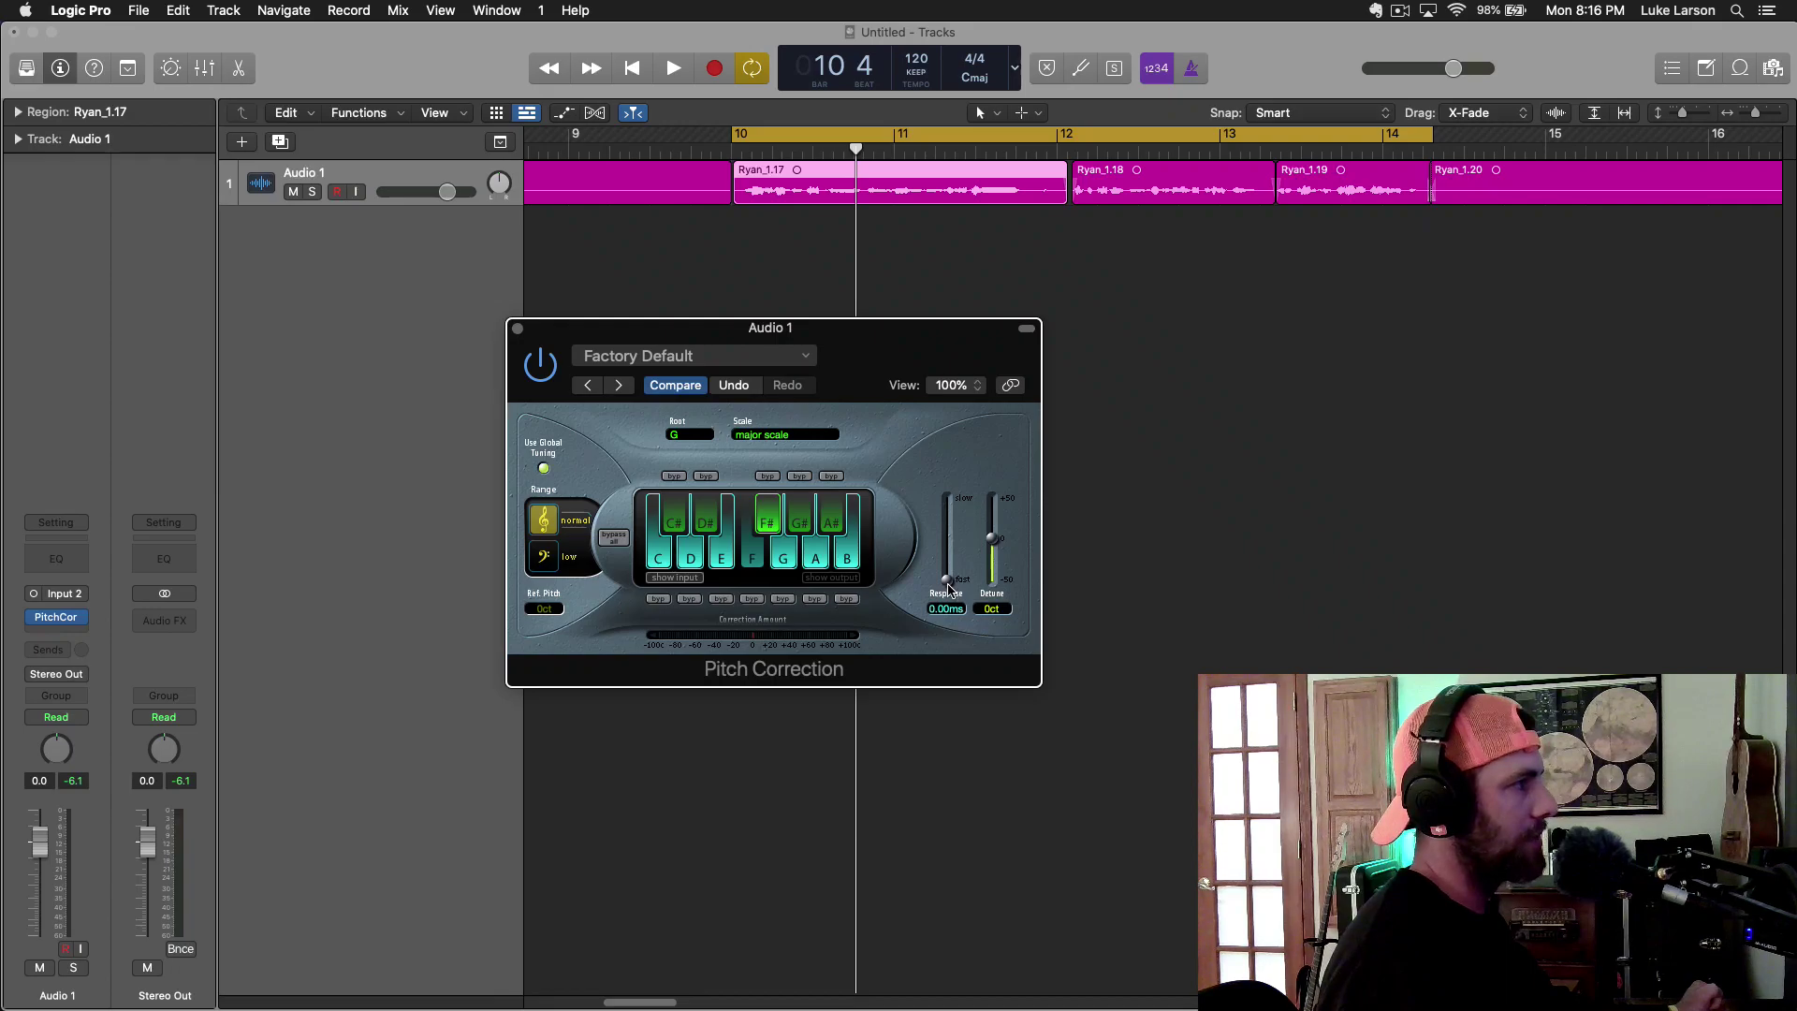
left_click_drag(953, 577, 956, 553)
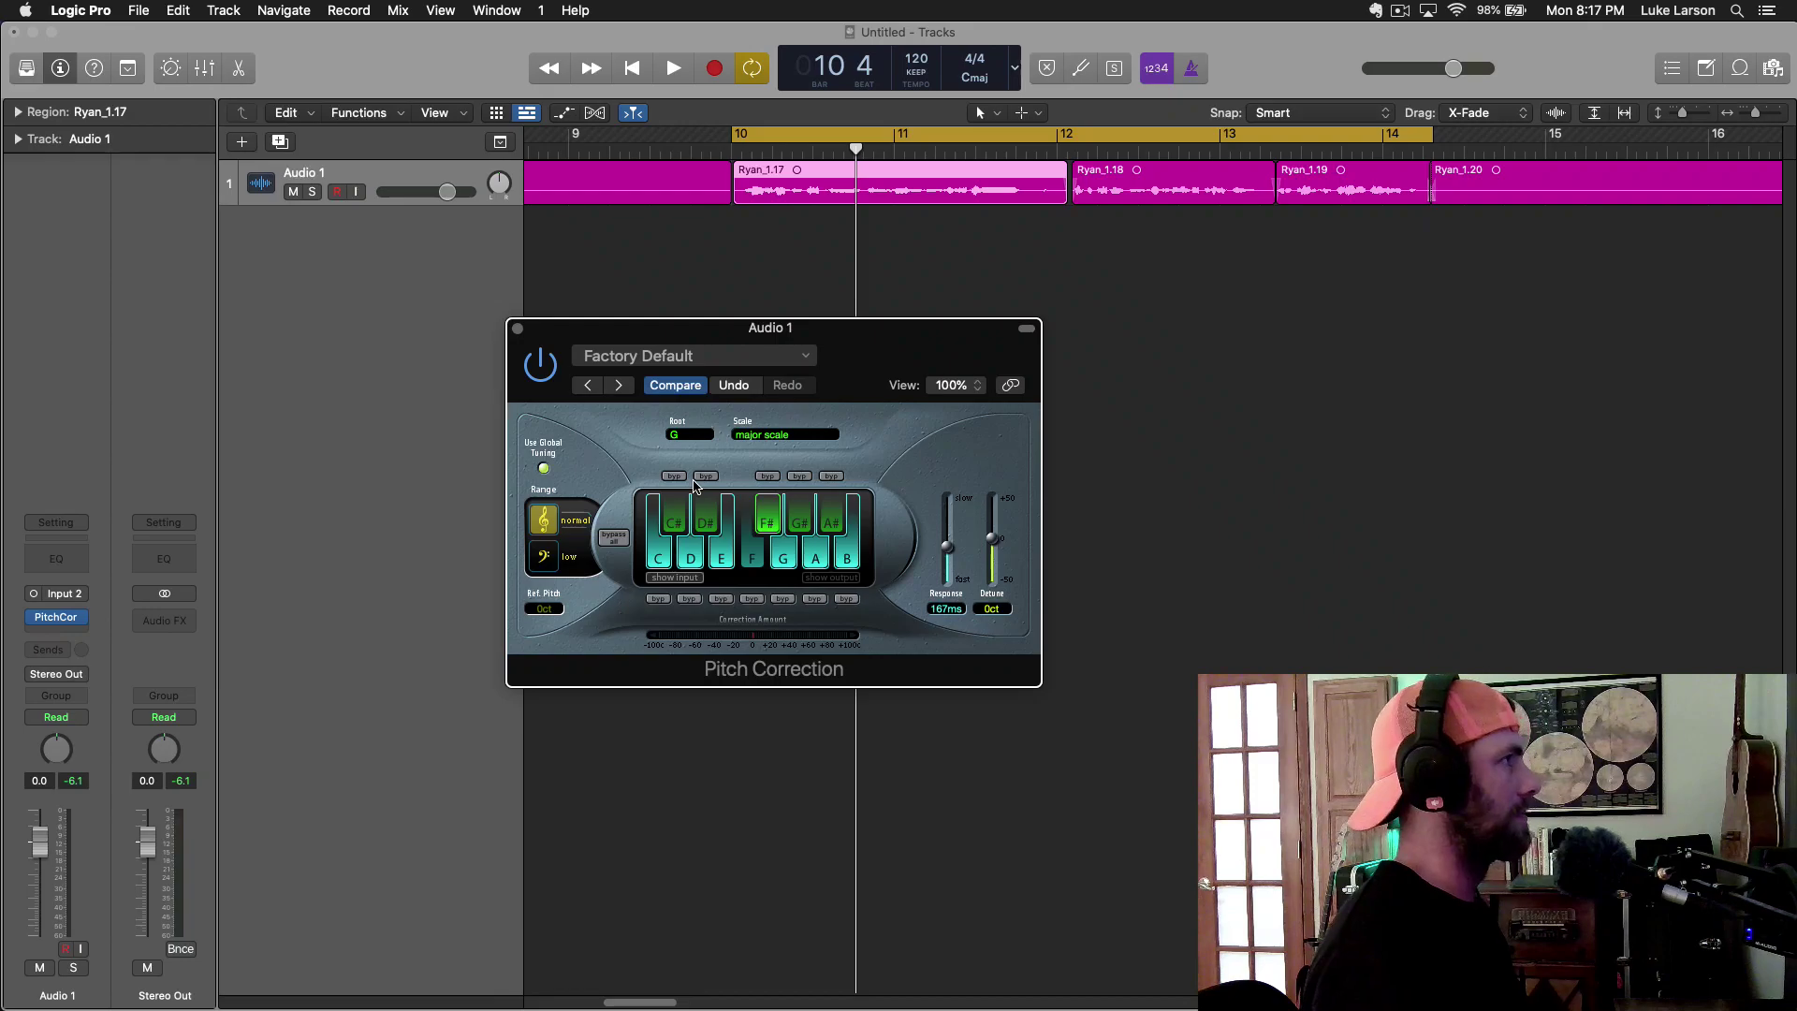
key("space")
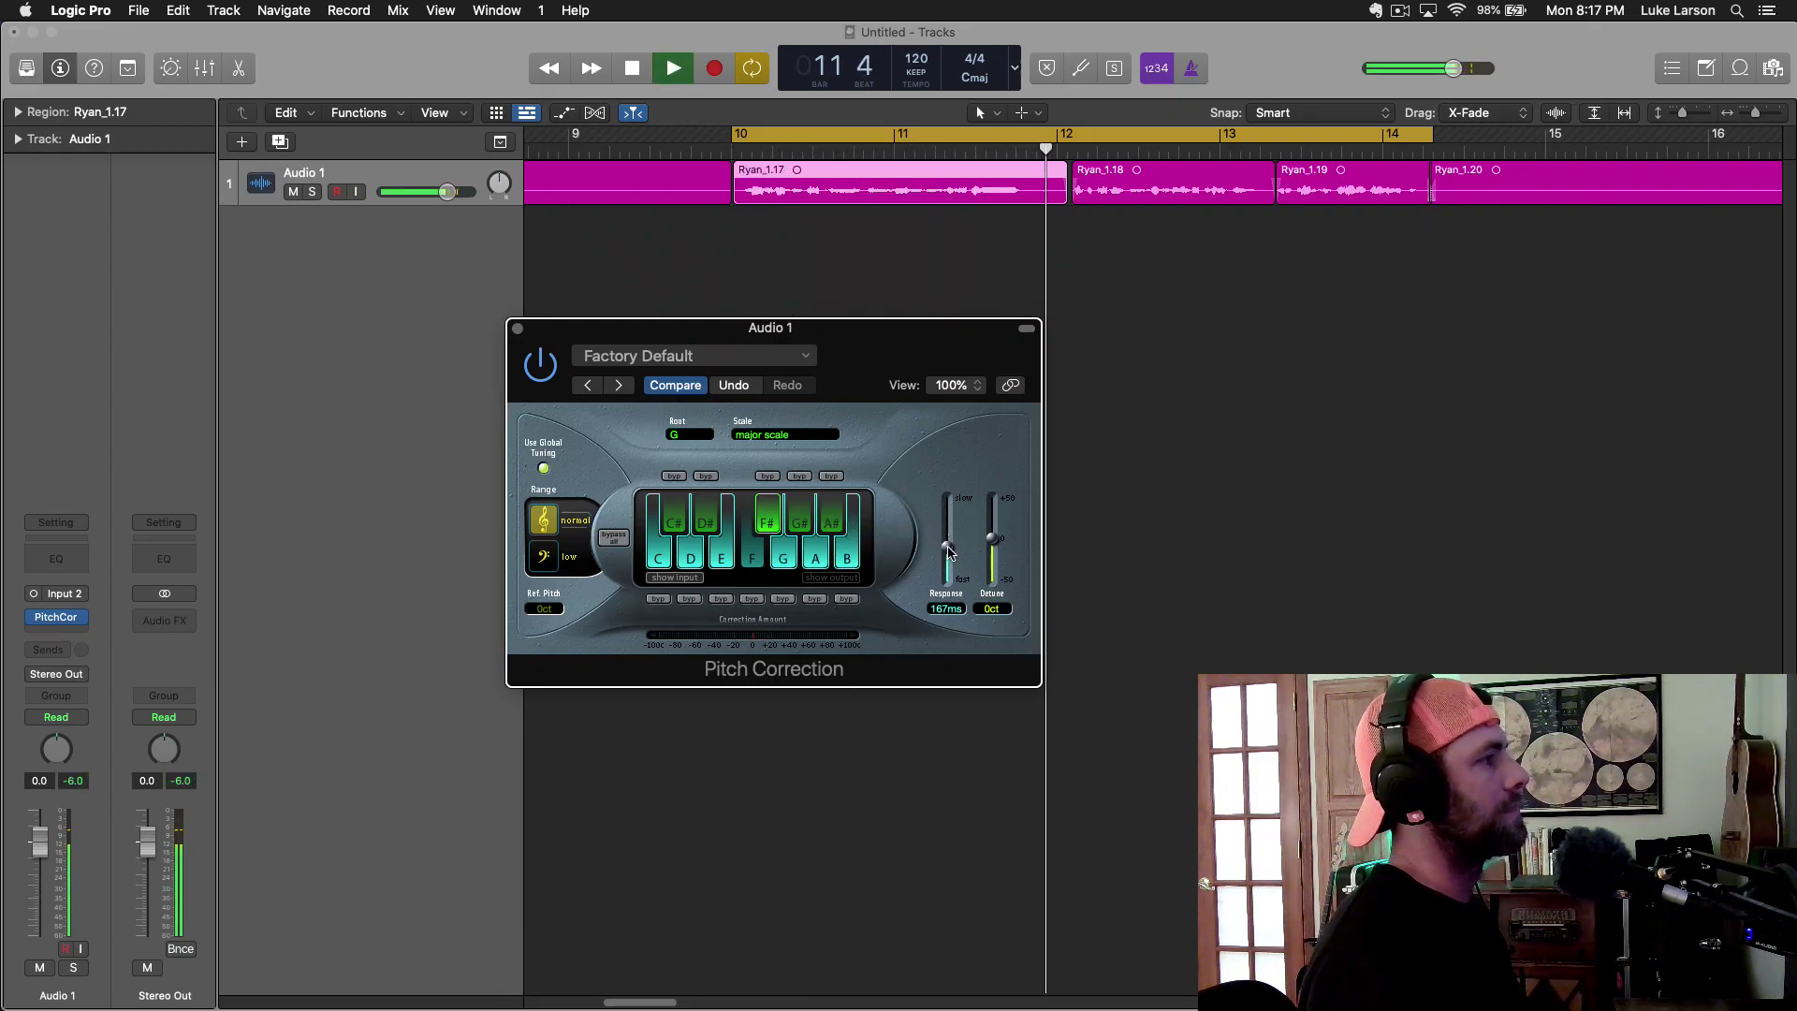
left_click_drag(948, 550, 948, 567)
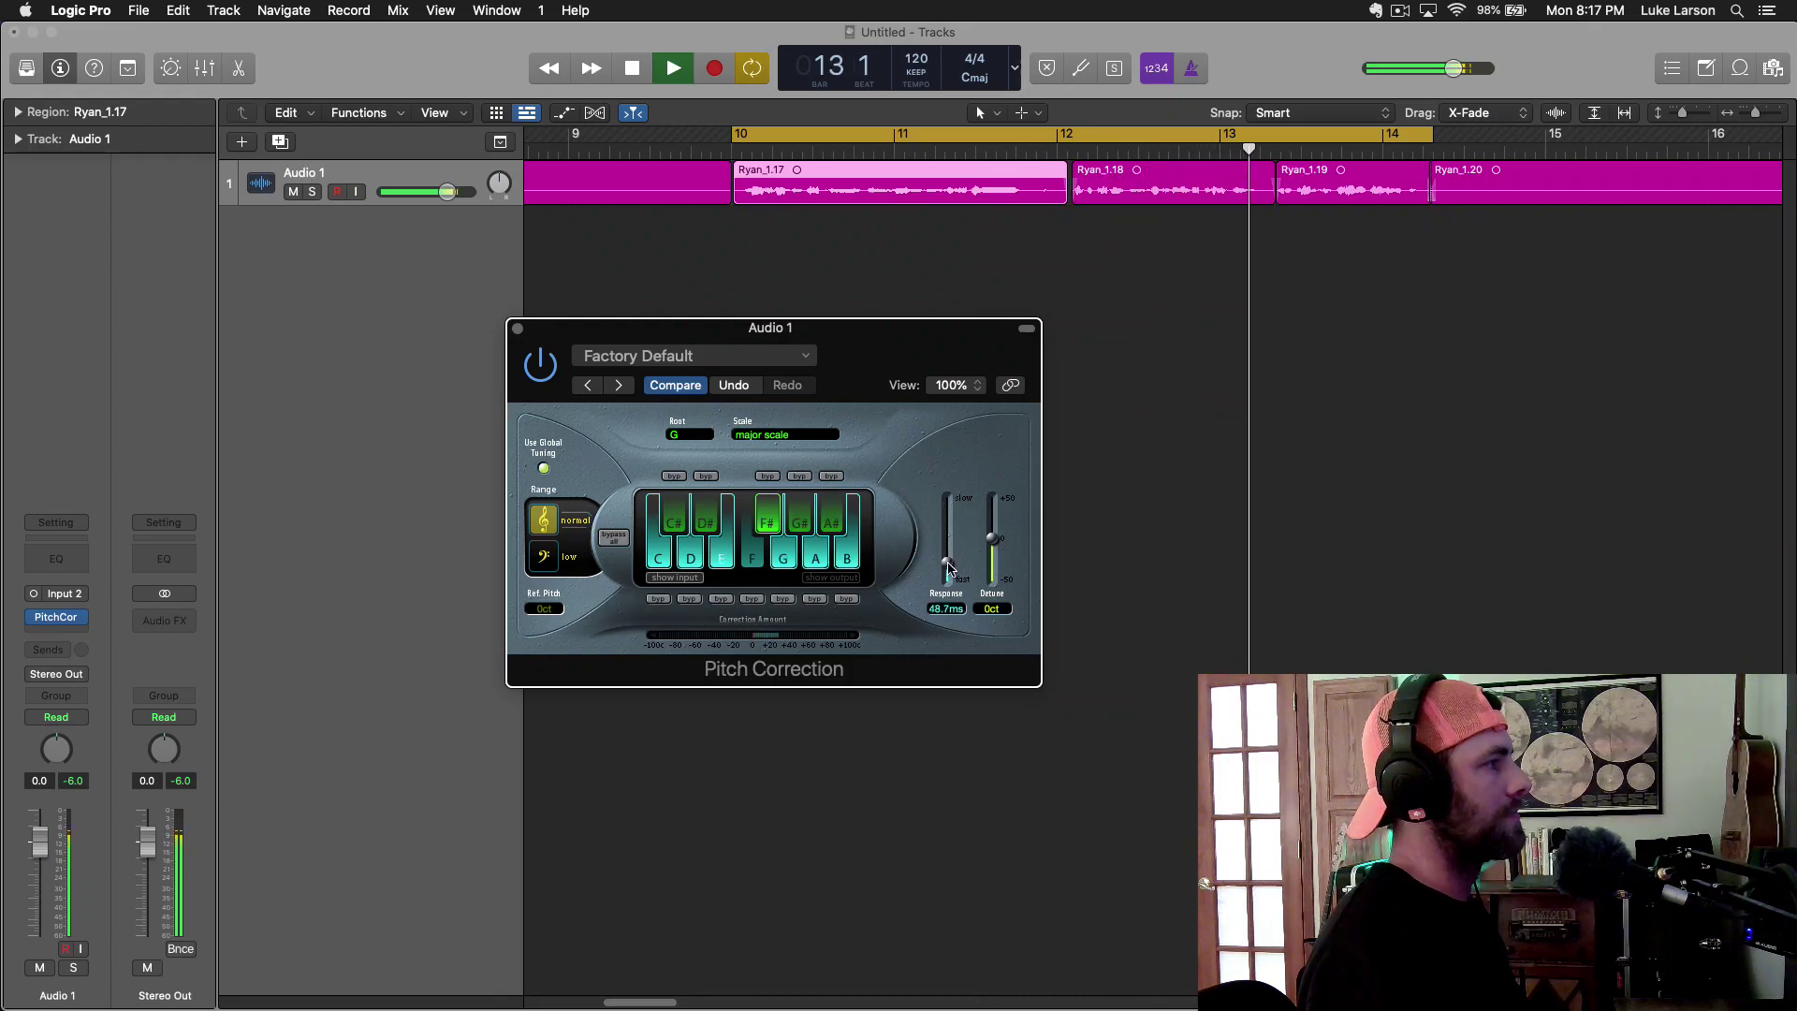
left_click(541, 365)
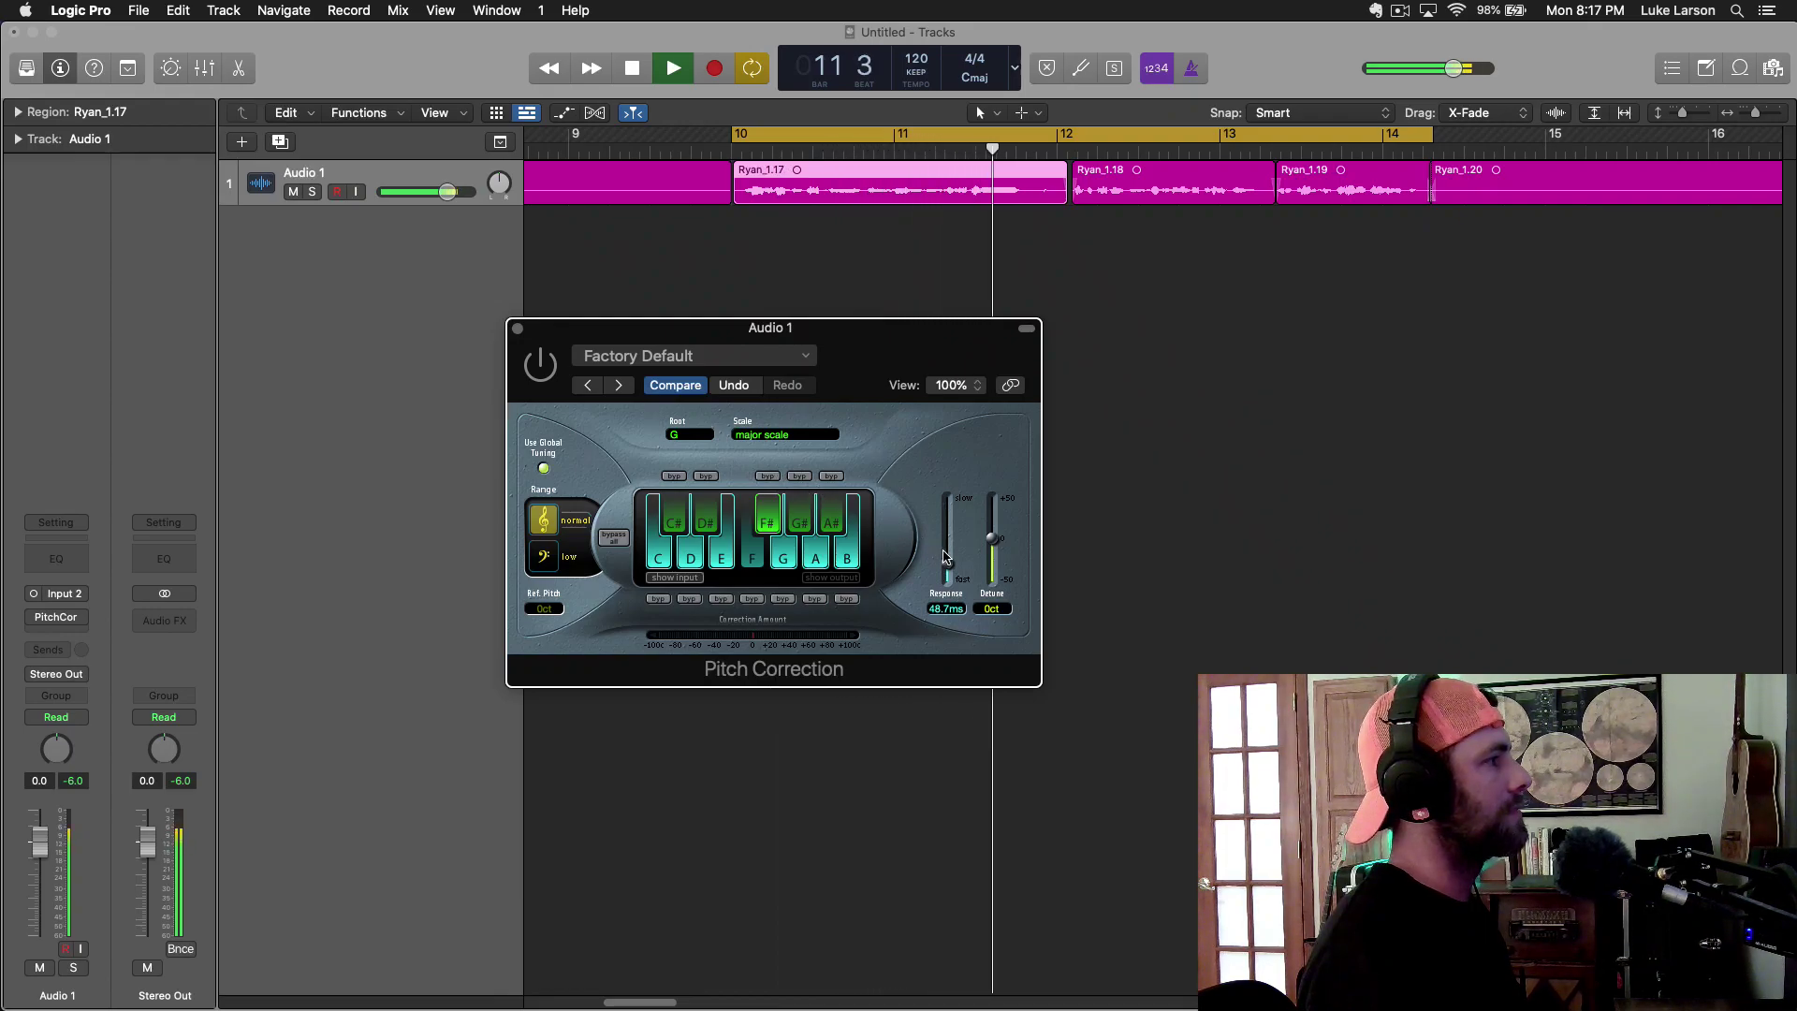
left_click(534, 364)
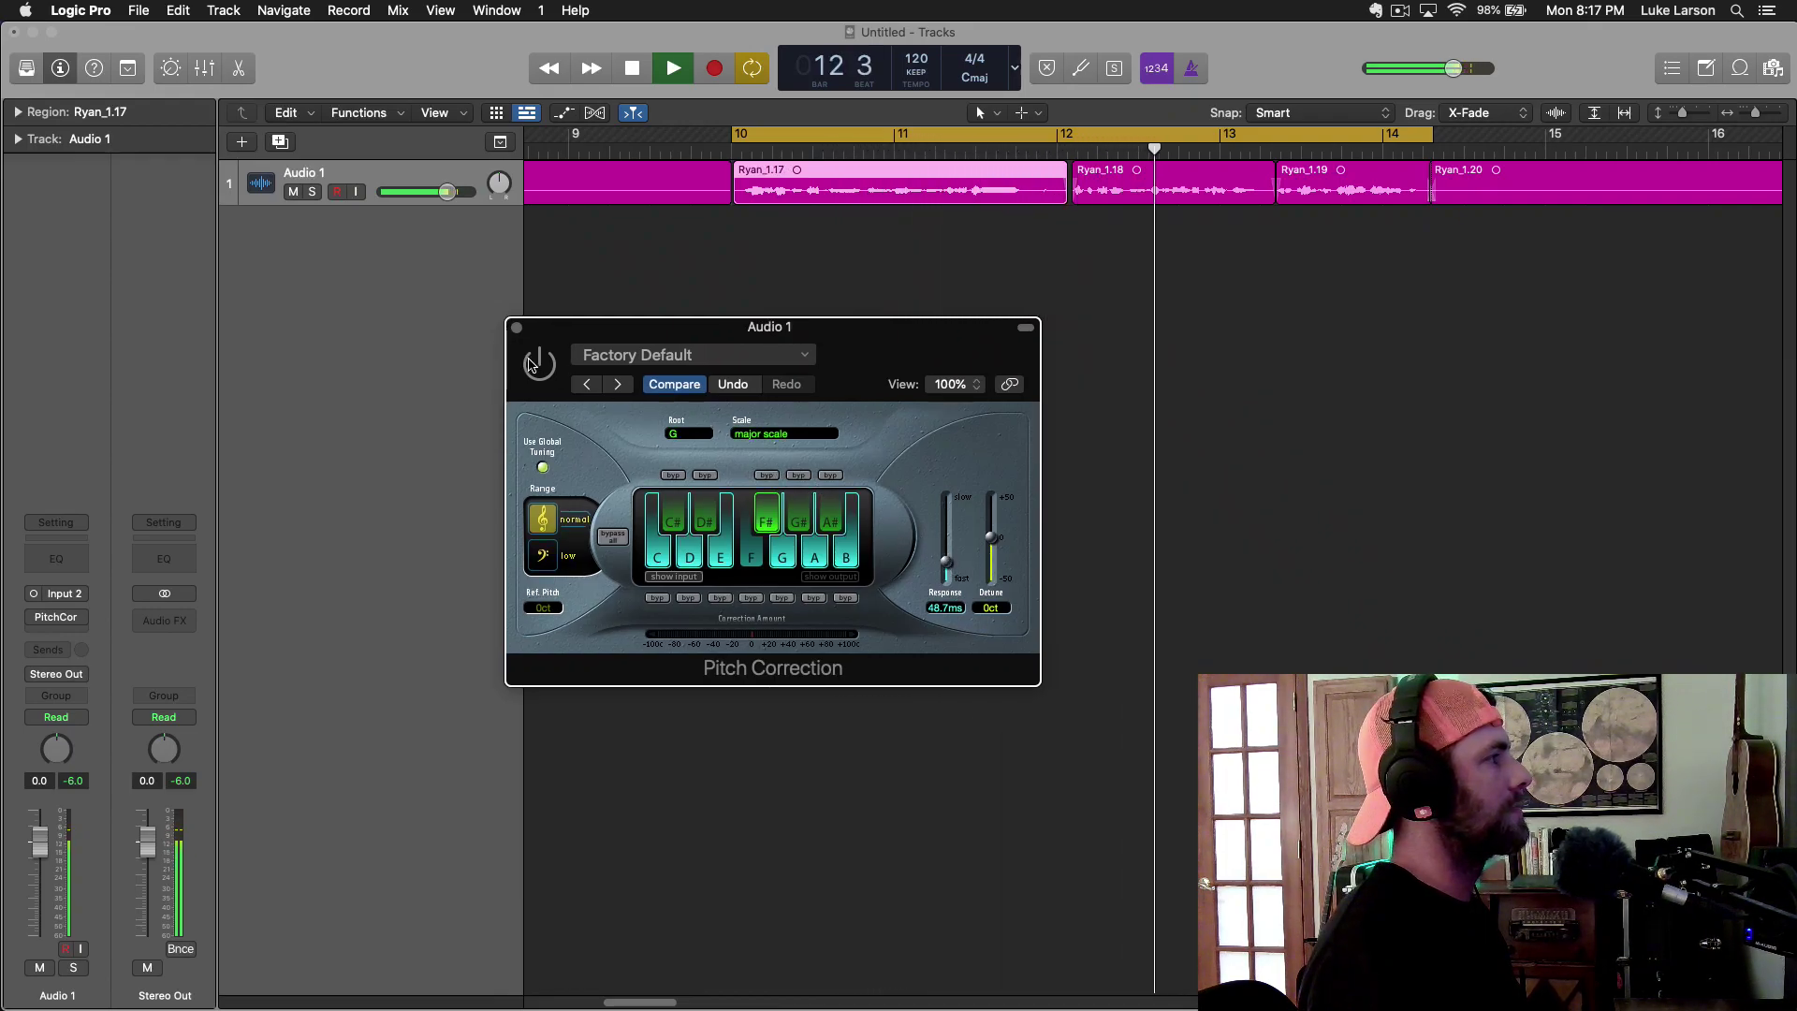
left_click(529, 365)
left_click_drag(946, 563, 924, 597)
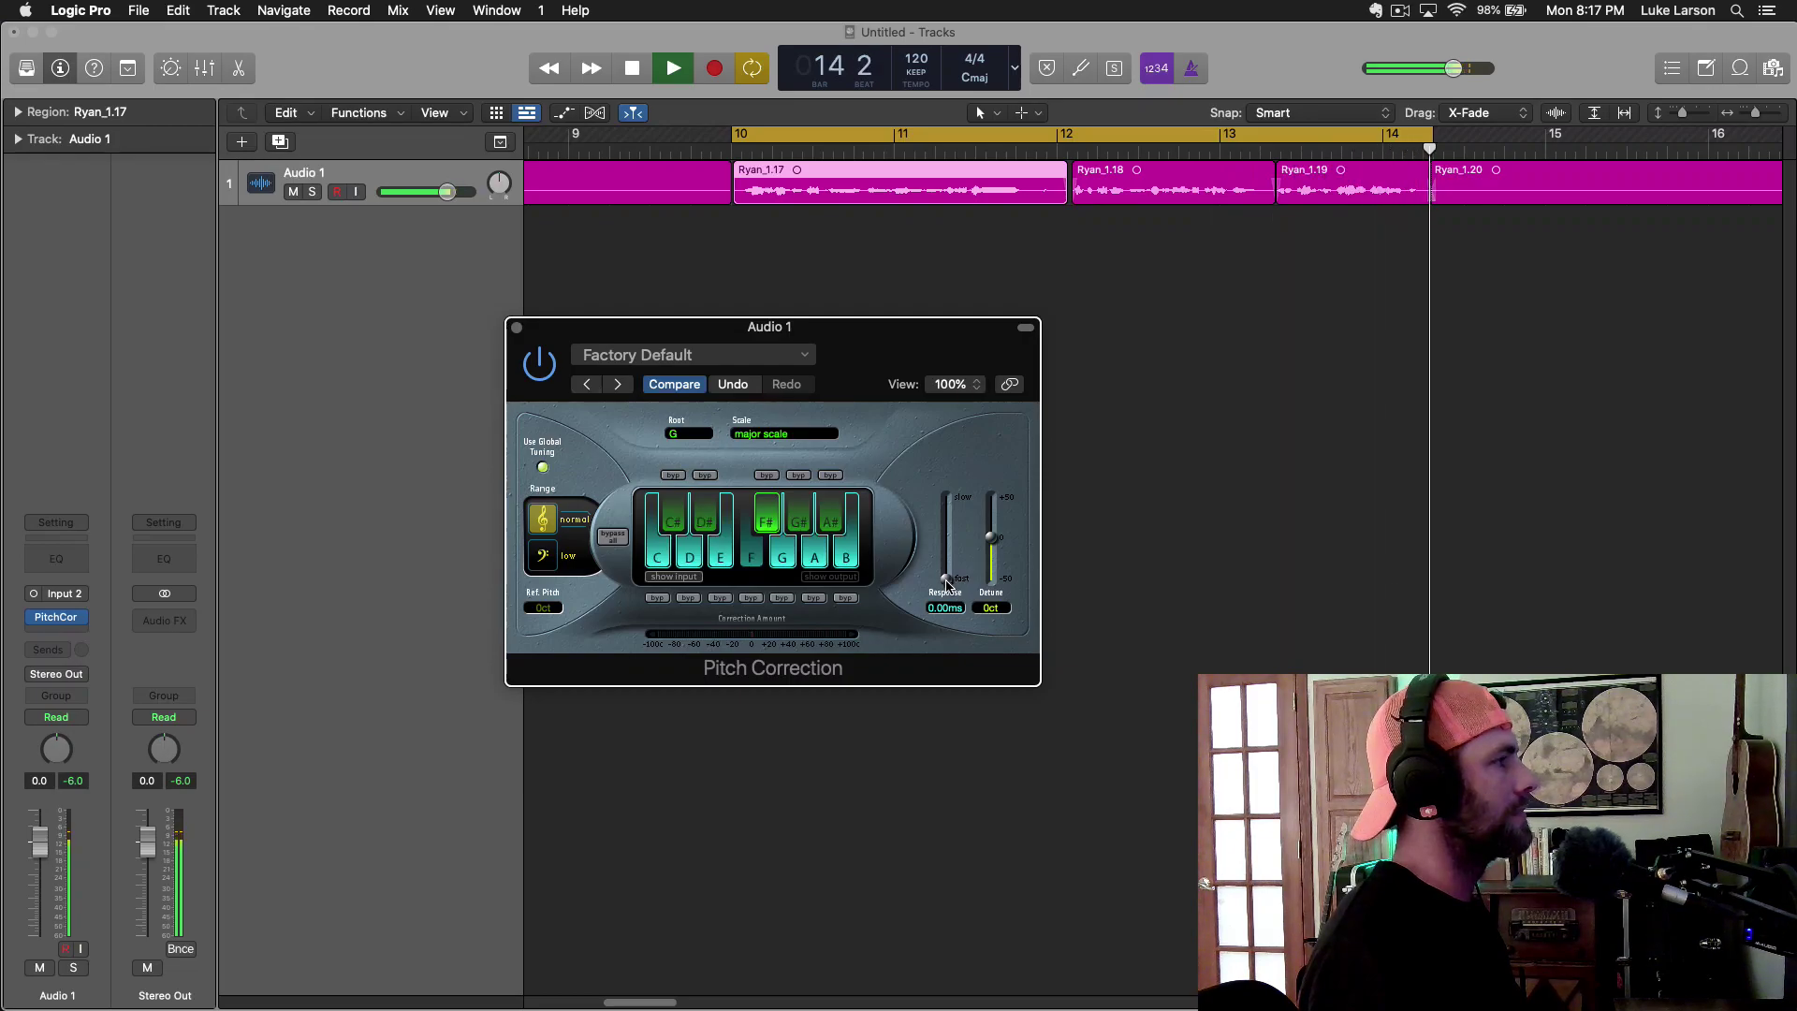
left_click_drag(947, 584, 940, 544)
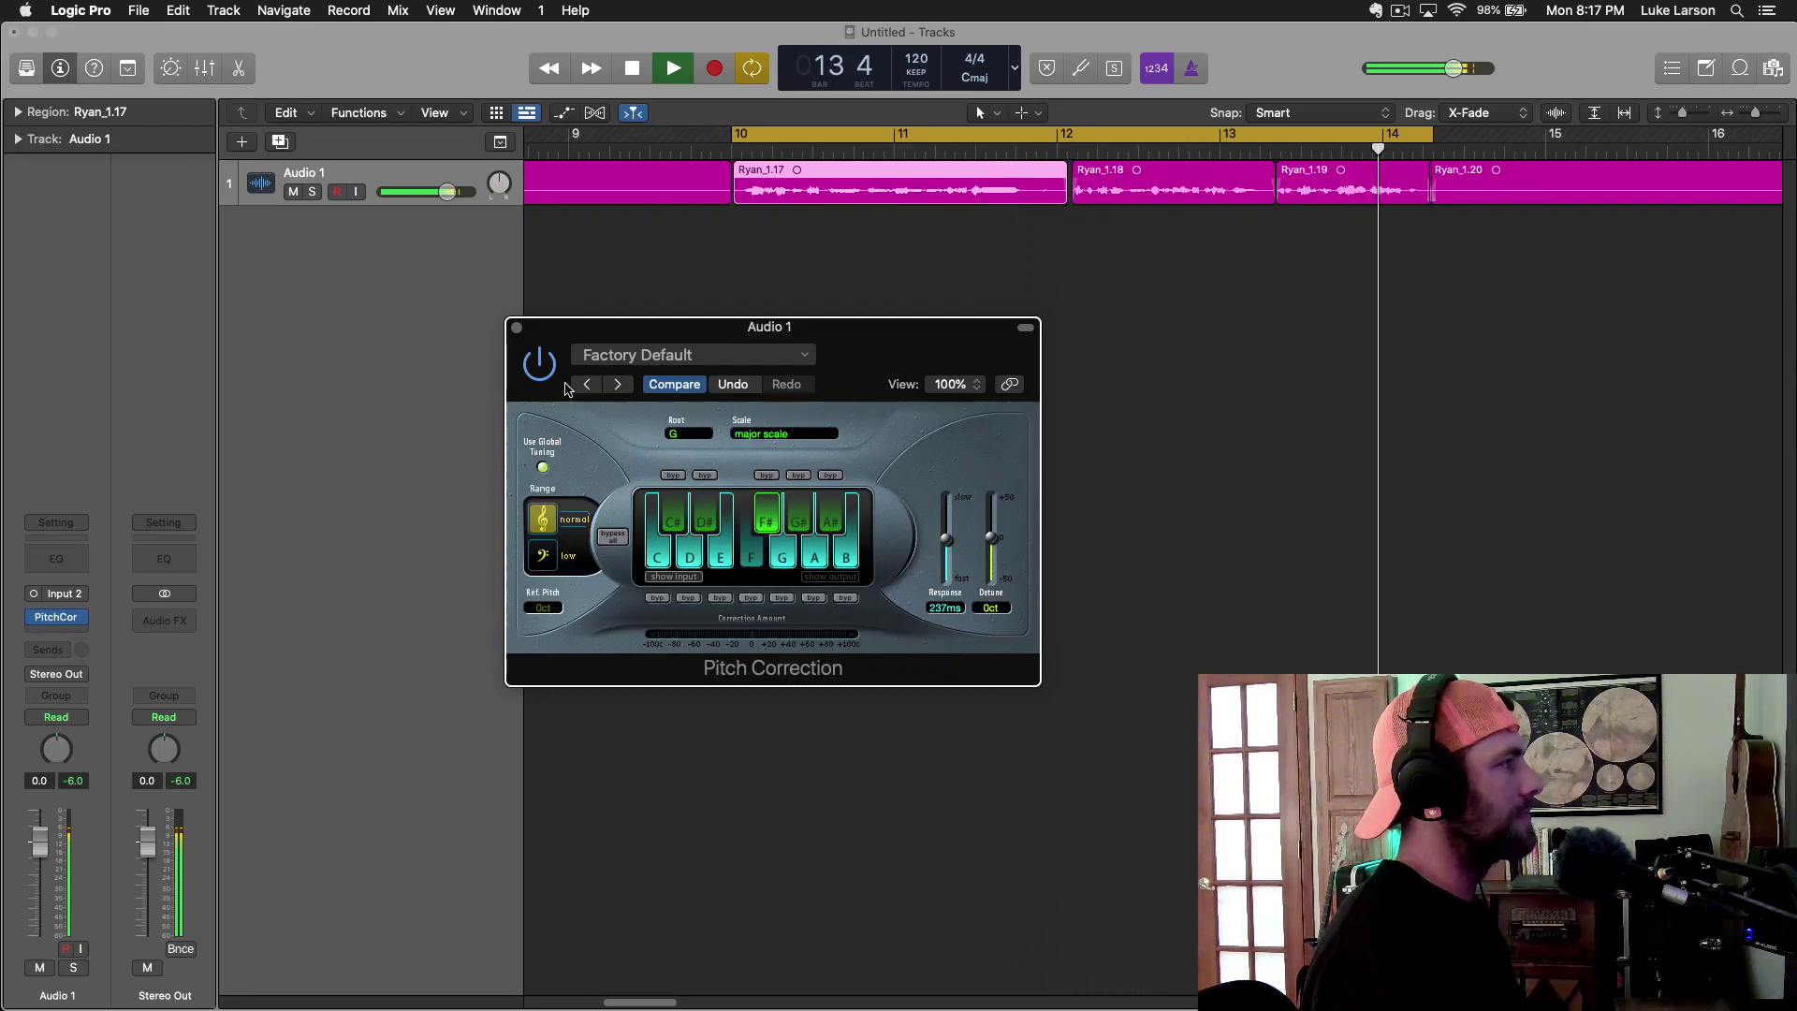
left_click(540, 365)
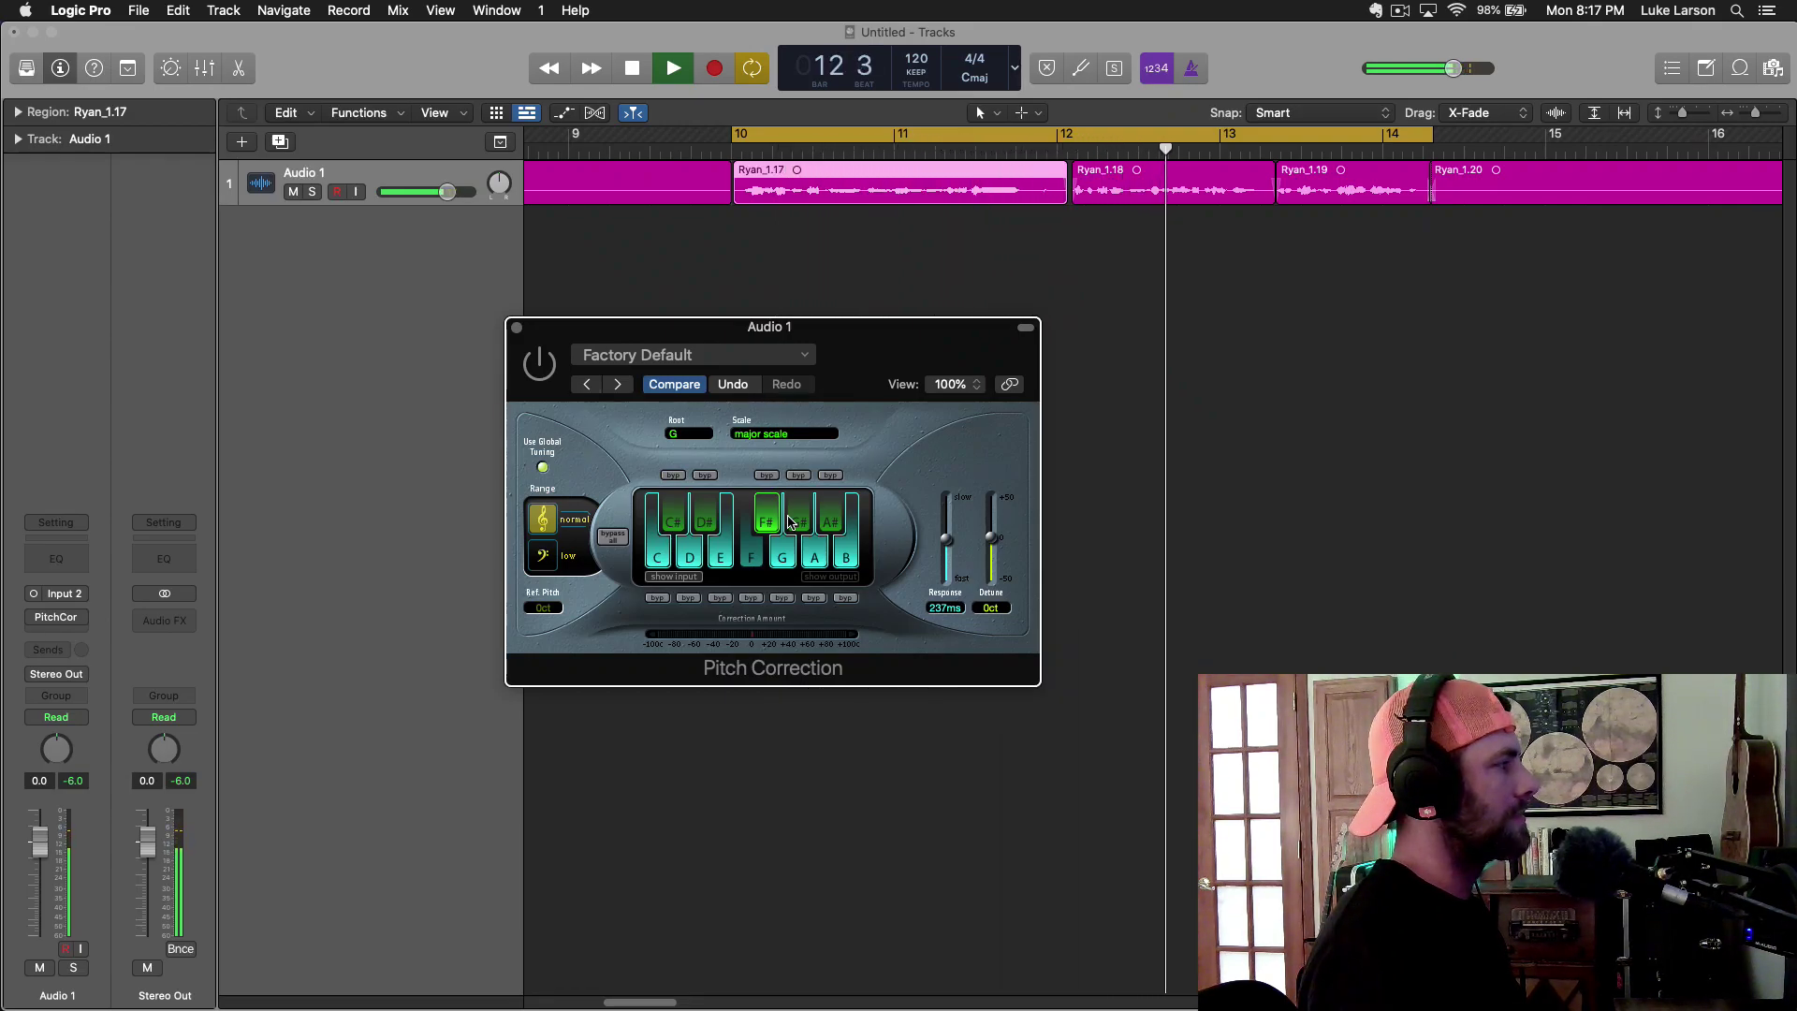
left_click(543, 370)
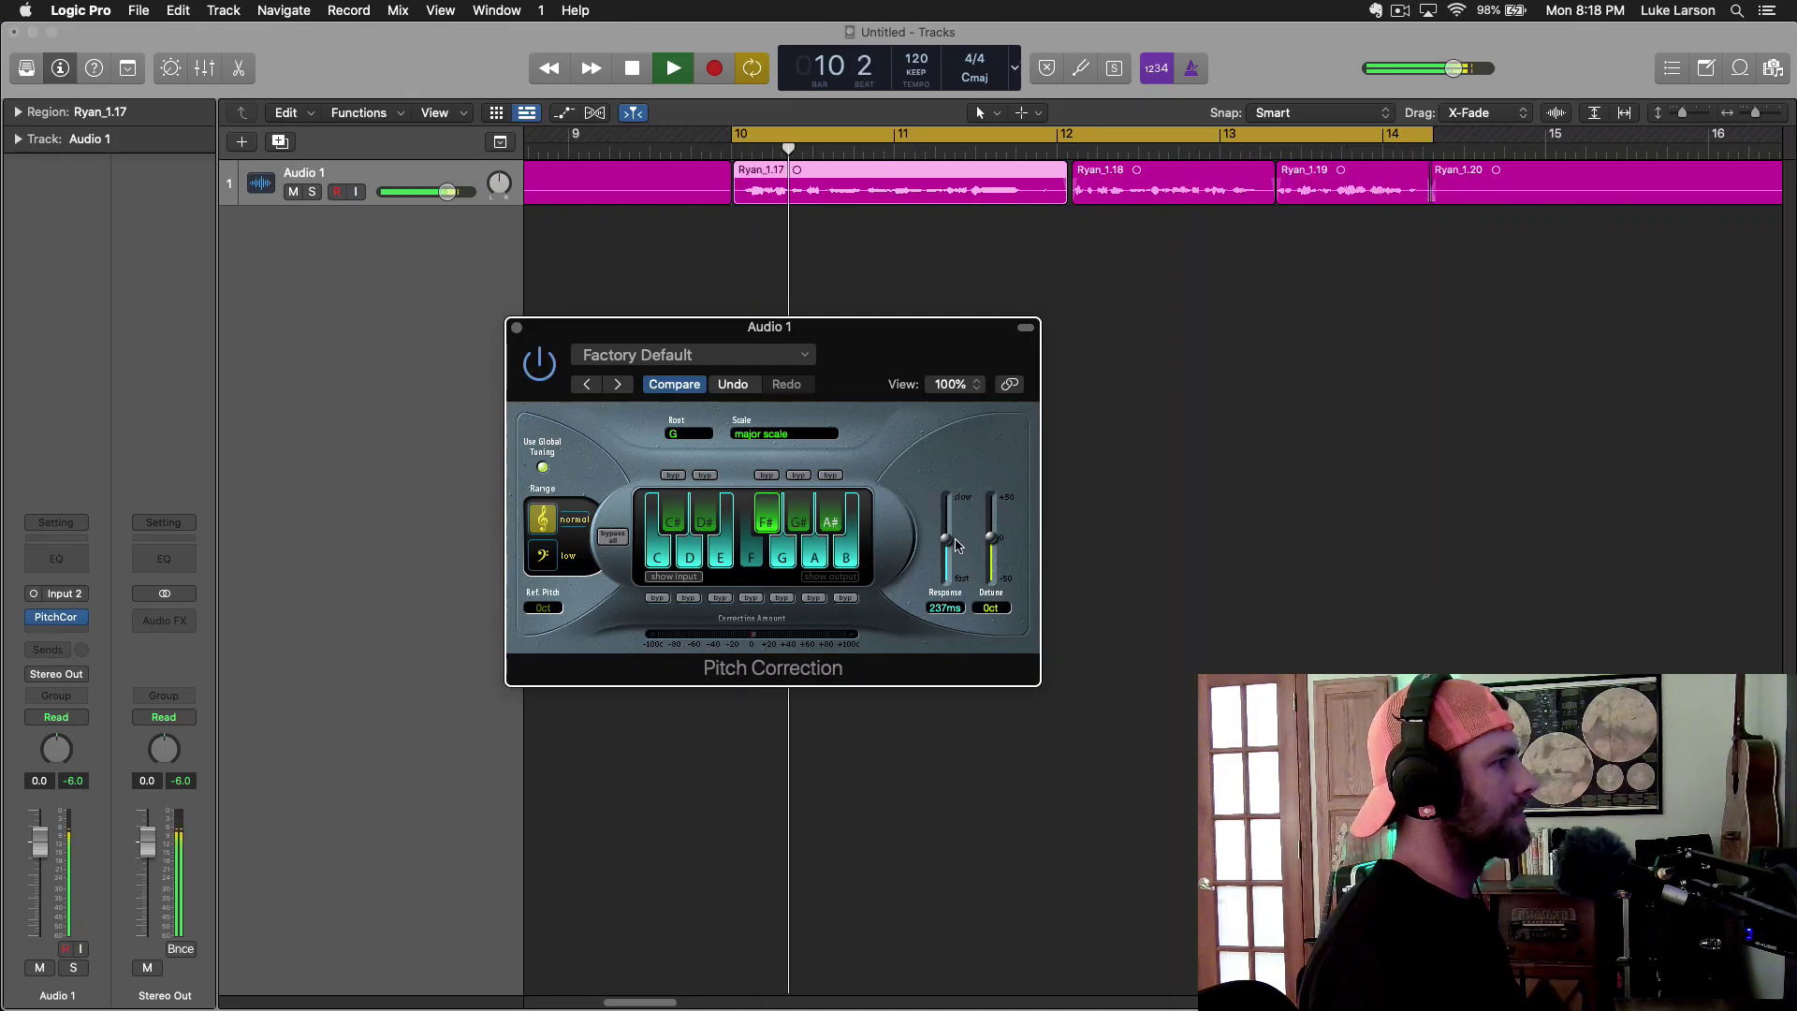
left_click_drag(955, 546, 1026, 633)
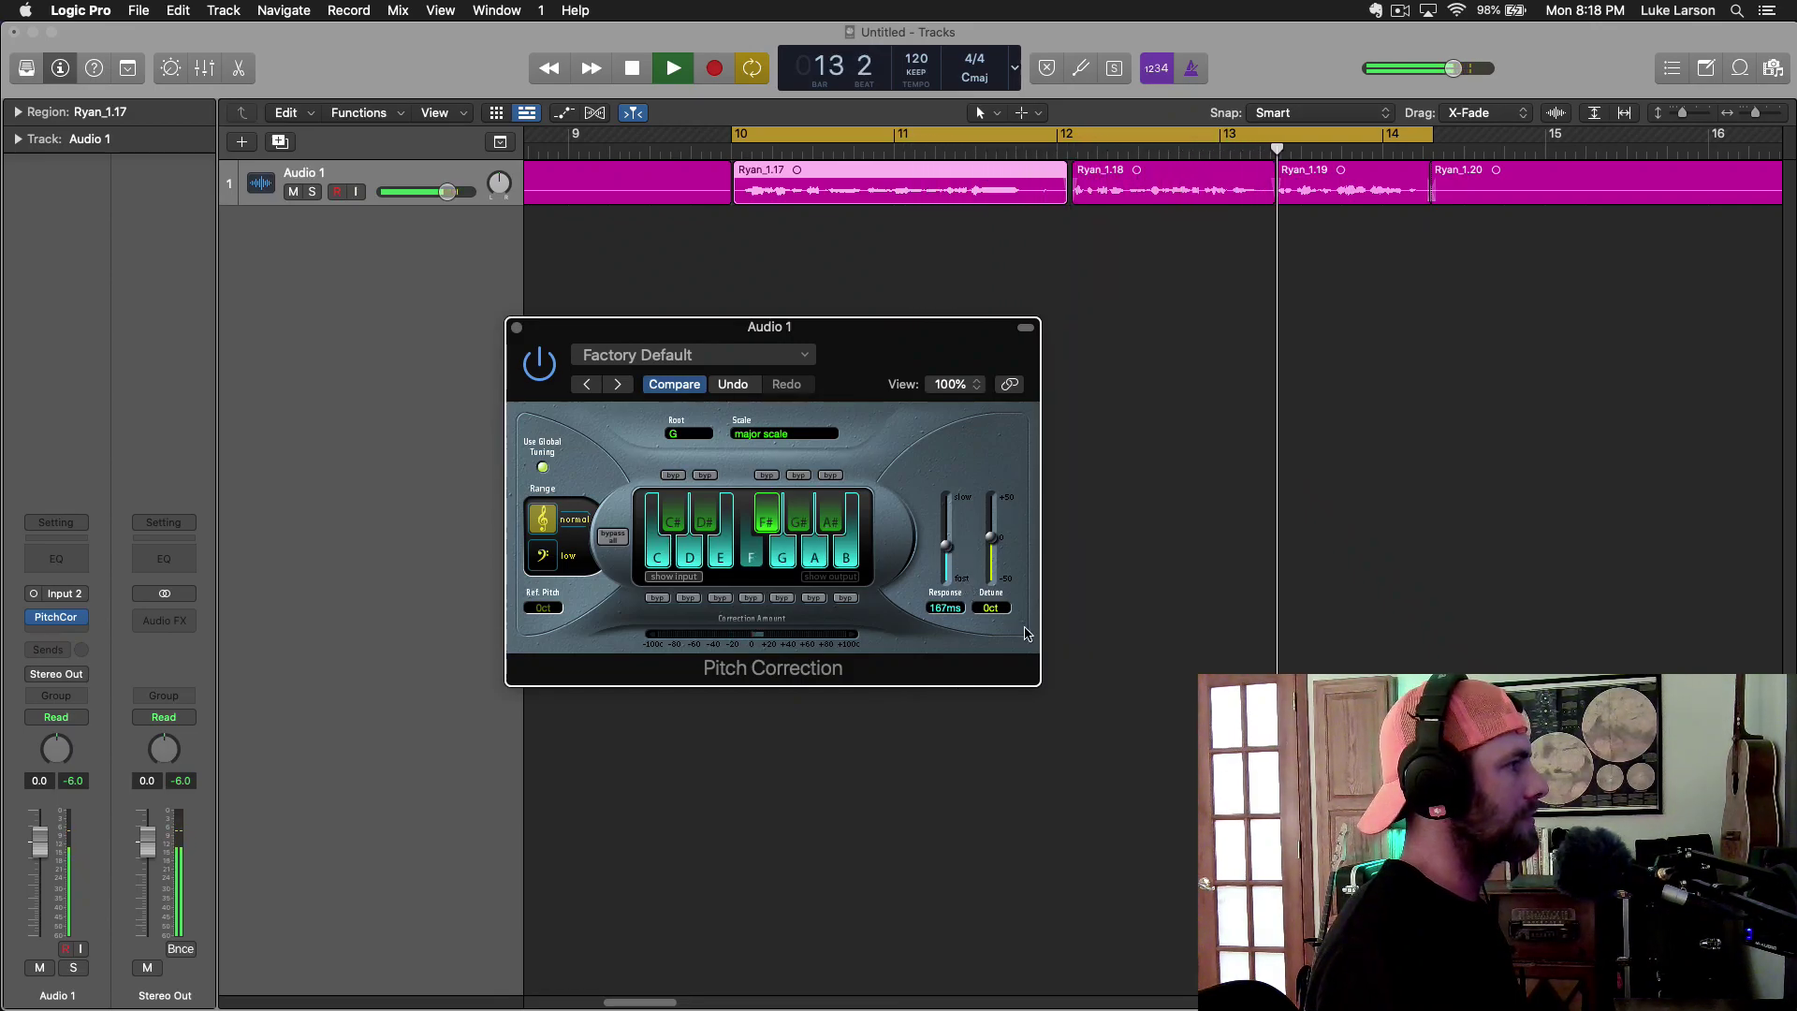
key("space")
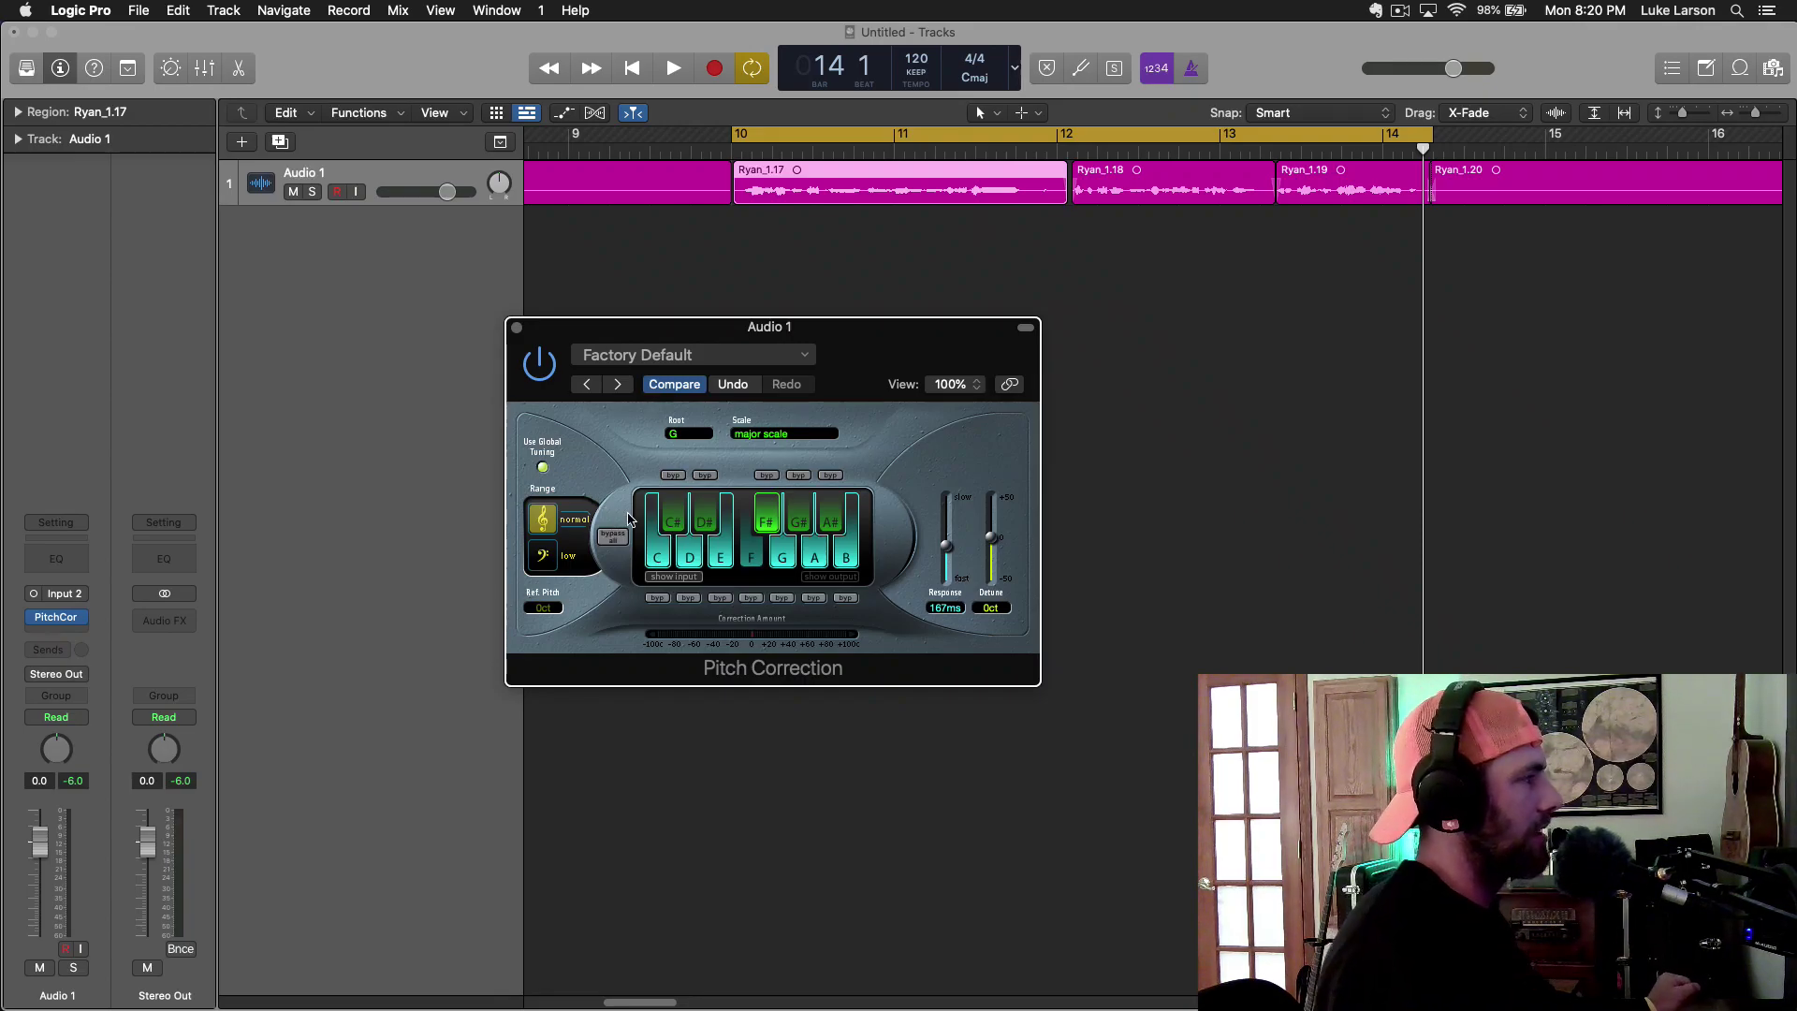
Turn off Use Global Tuning so the Ref. Pitch field becomes editable
left_click(543, 469)
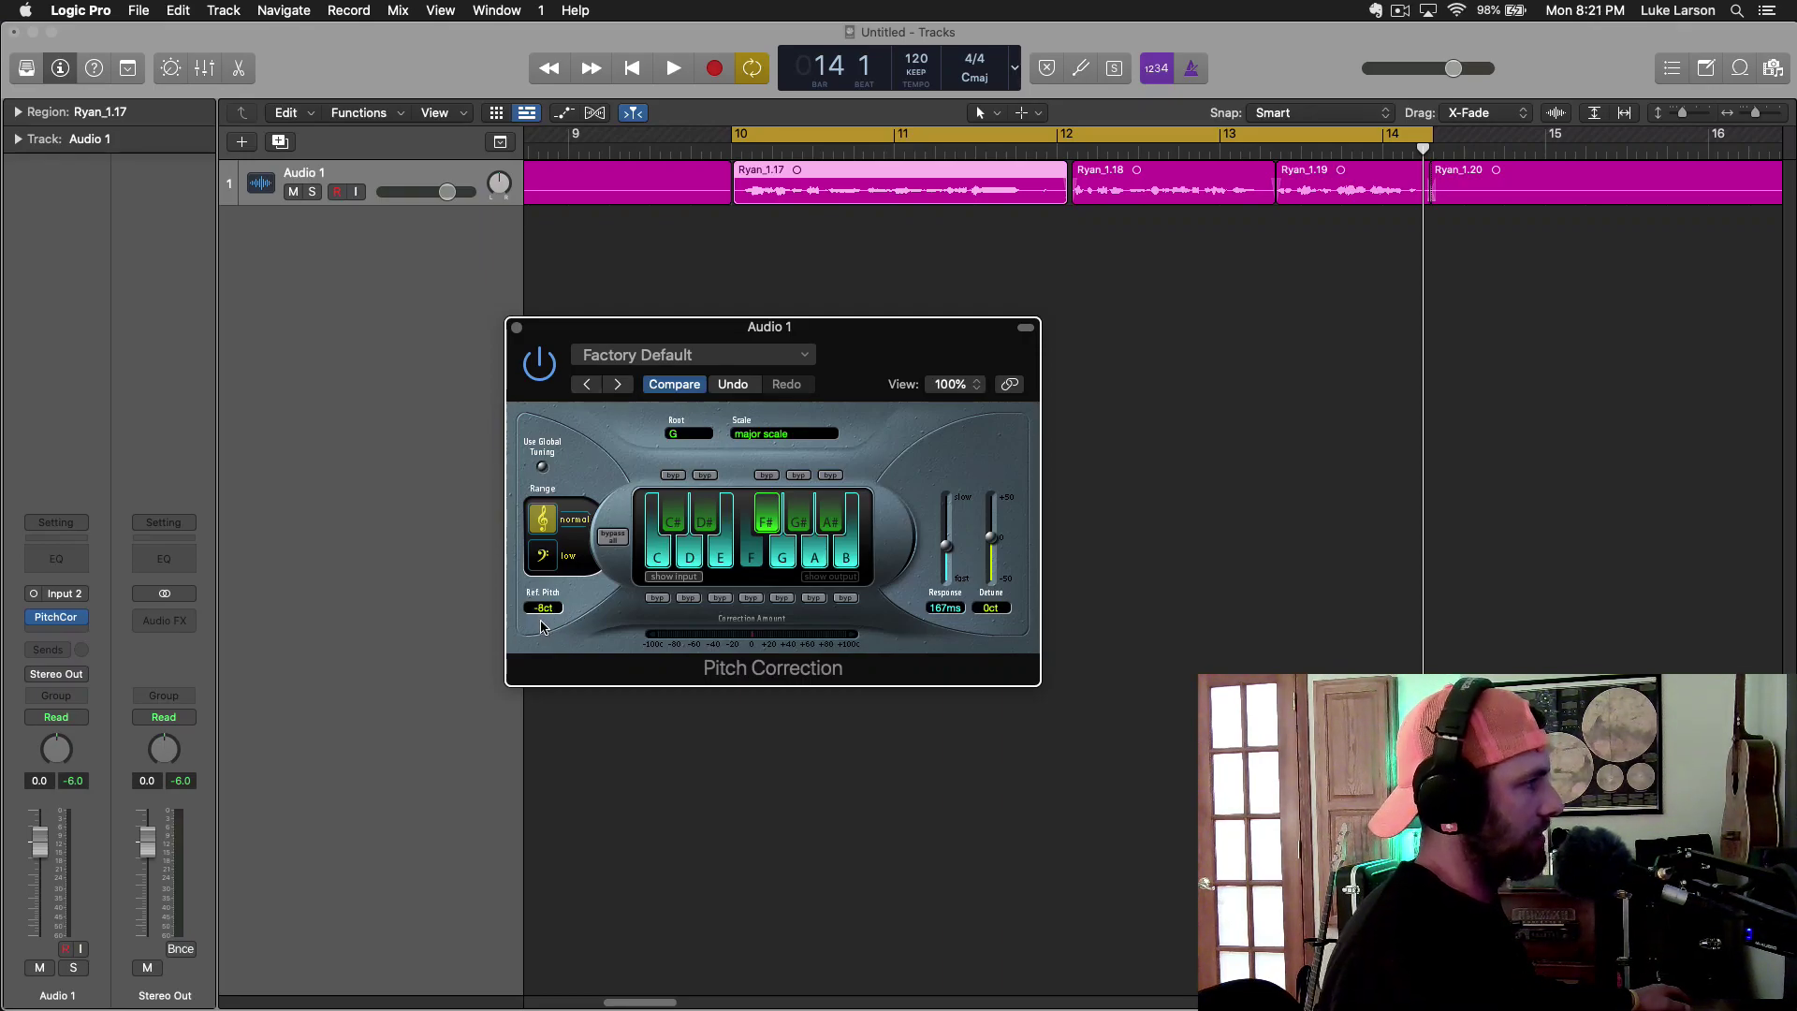
Lower the reference pitch slightly, then reset it to 0 cents
left_click_drag(542, 622, 543, 626)
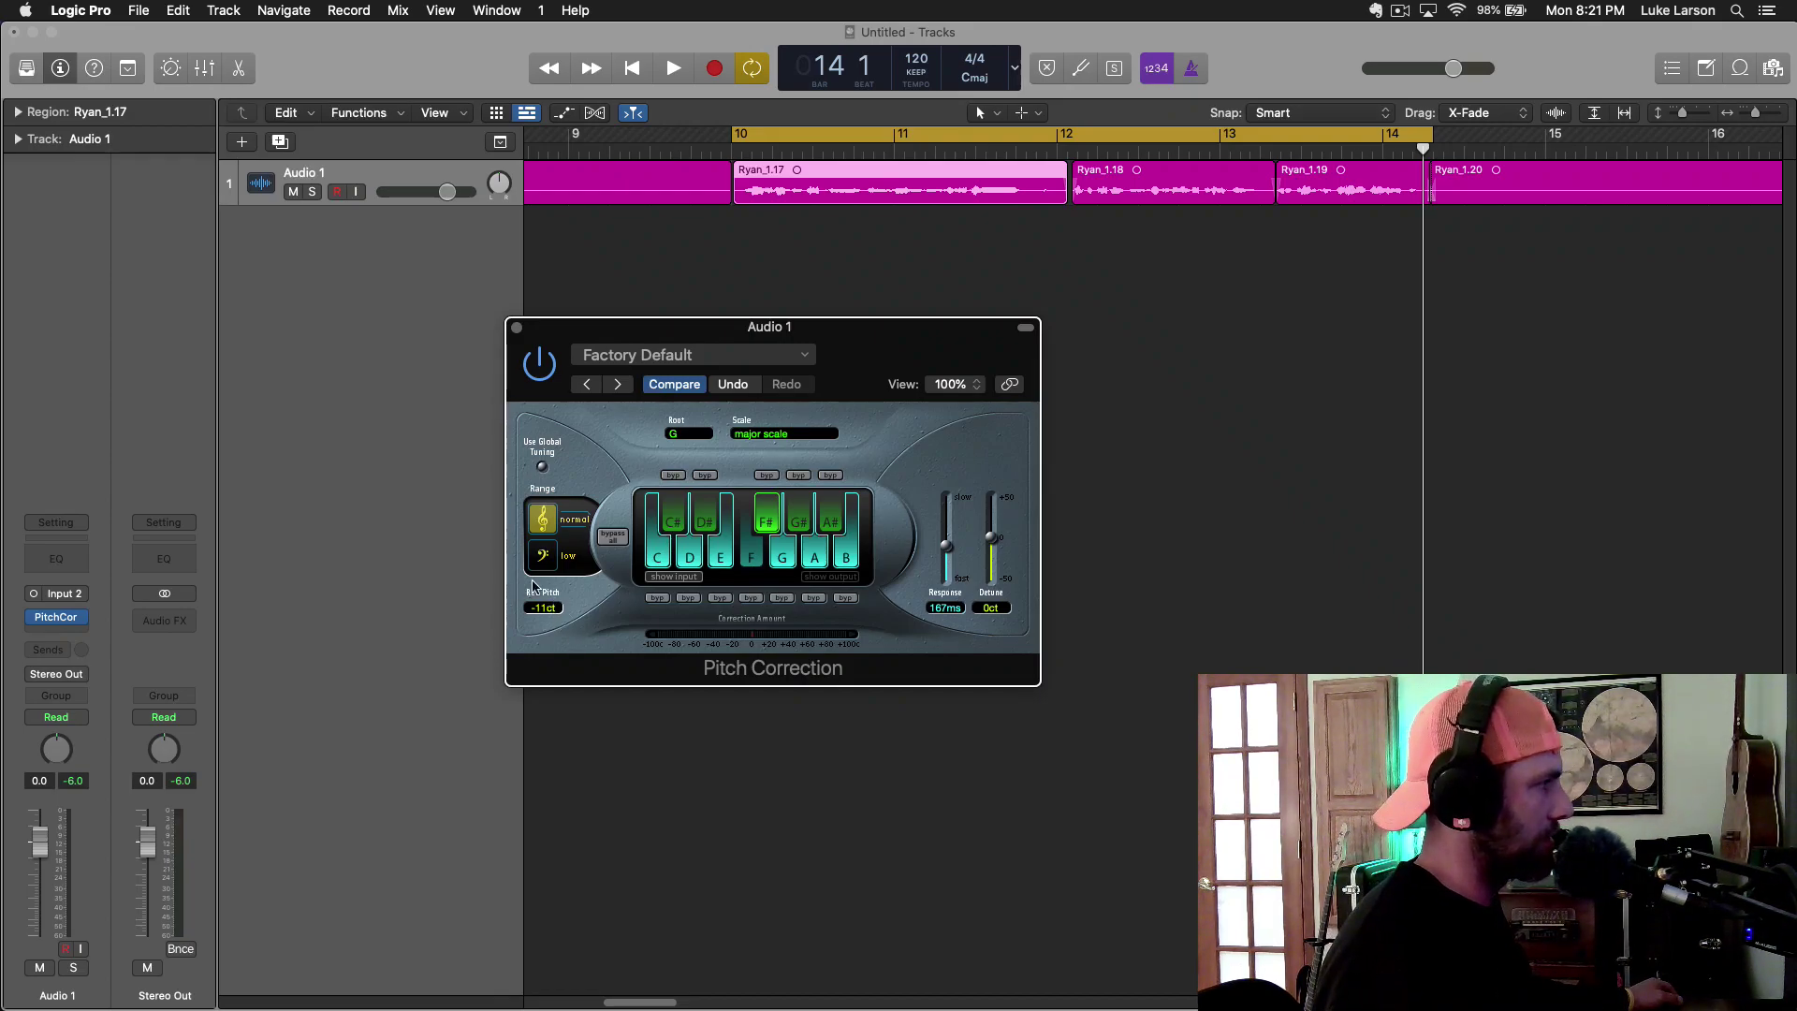
scroll(552, 606, "up", 3)
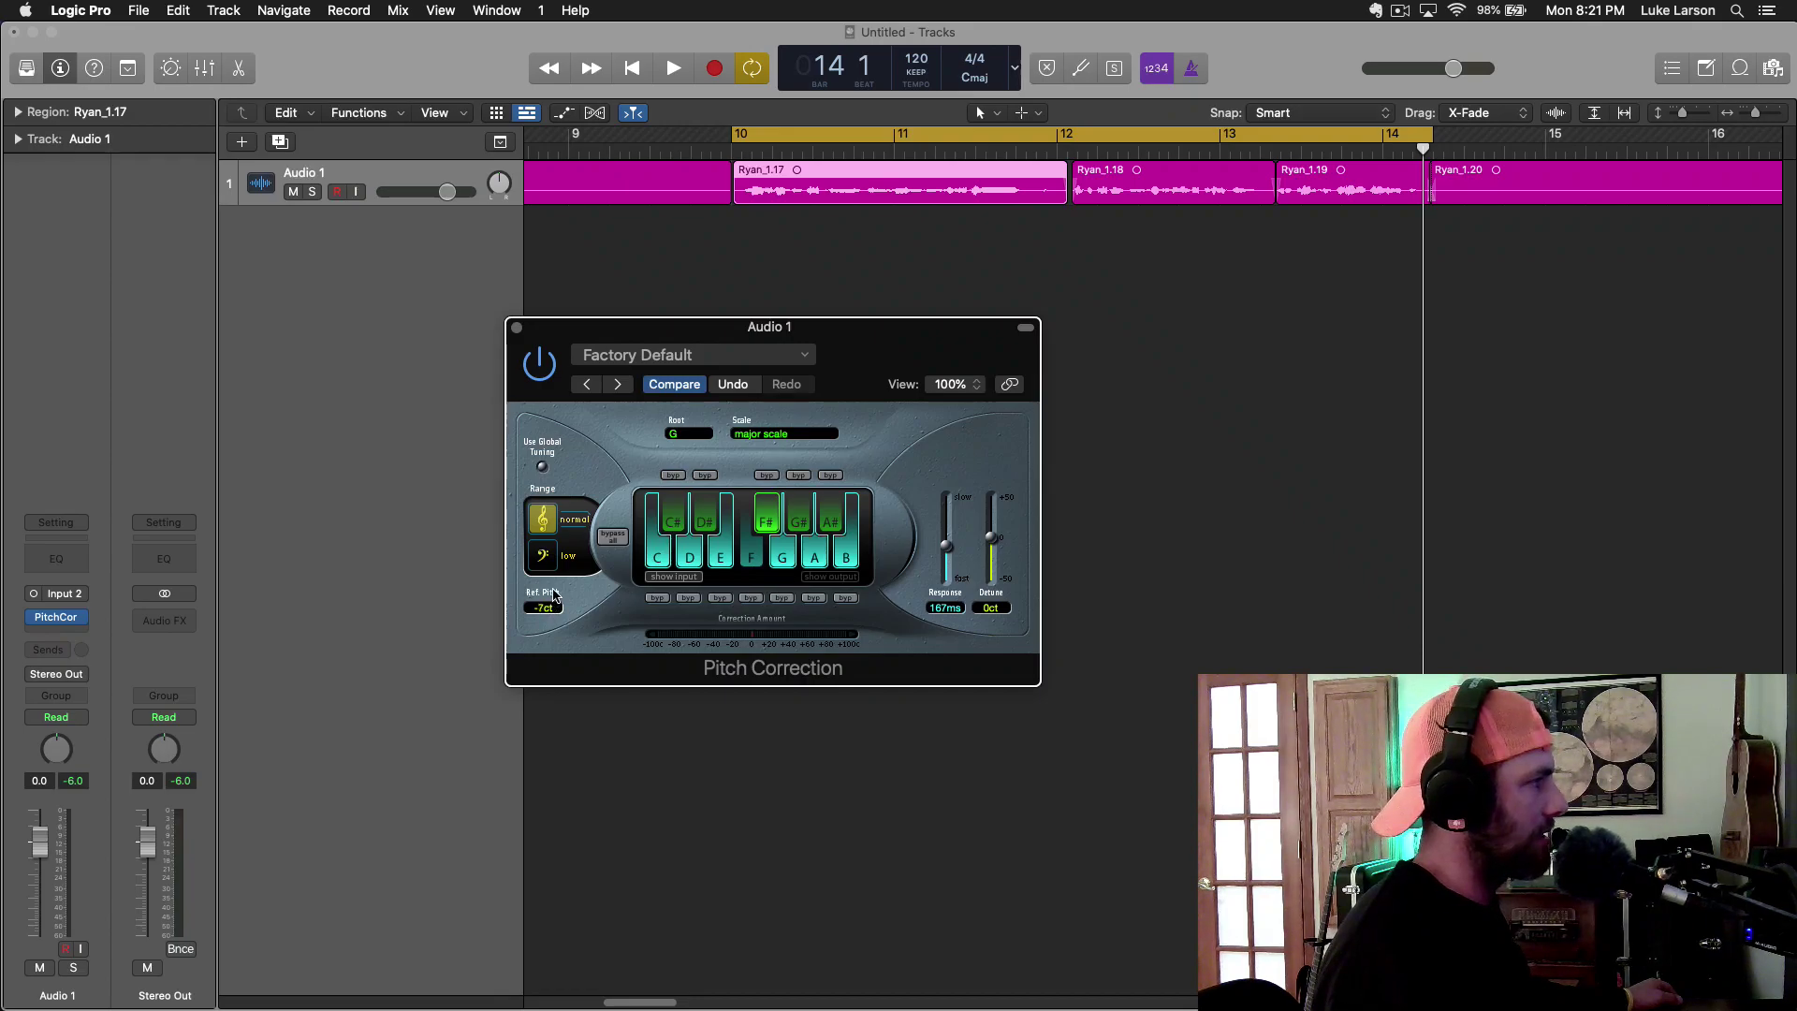
left_click(543, 608, "alt")
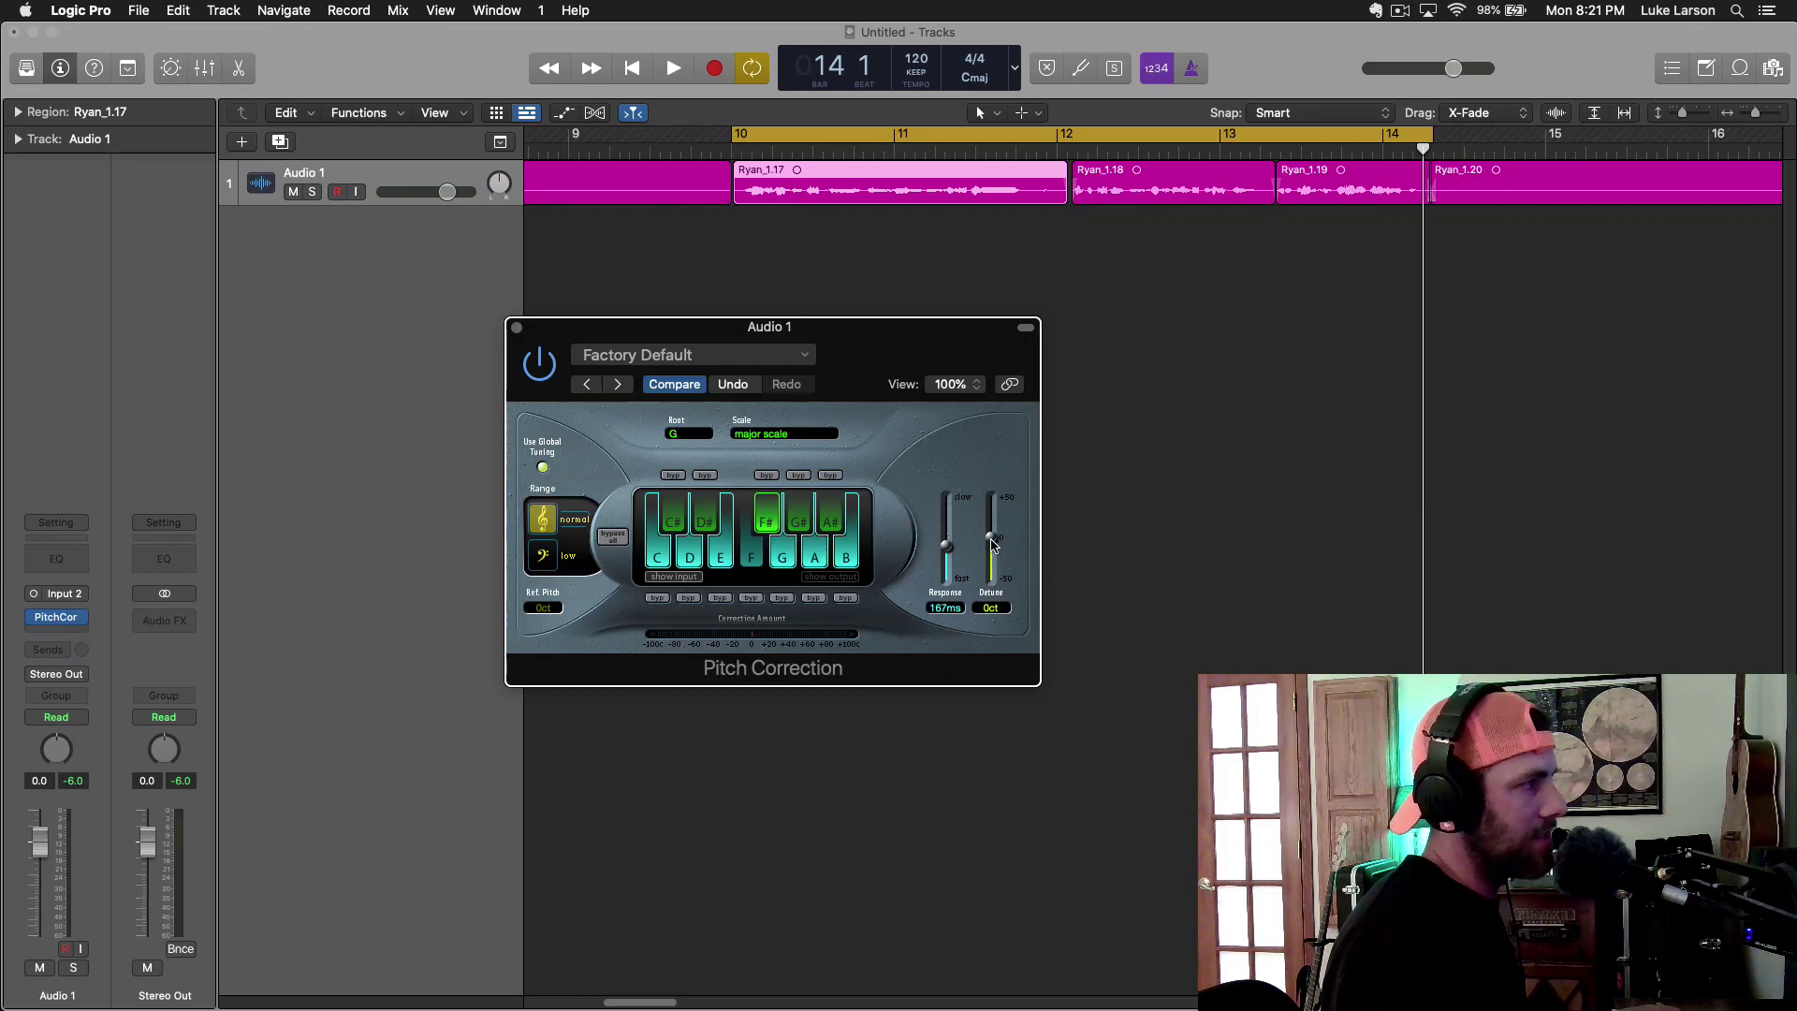
left_click_drag(993, 545, 998, 545)
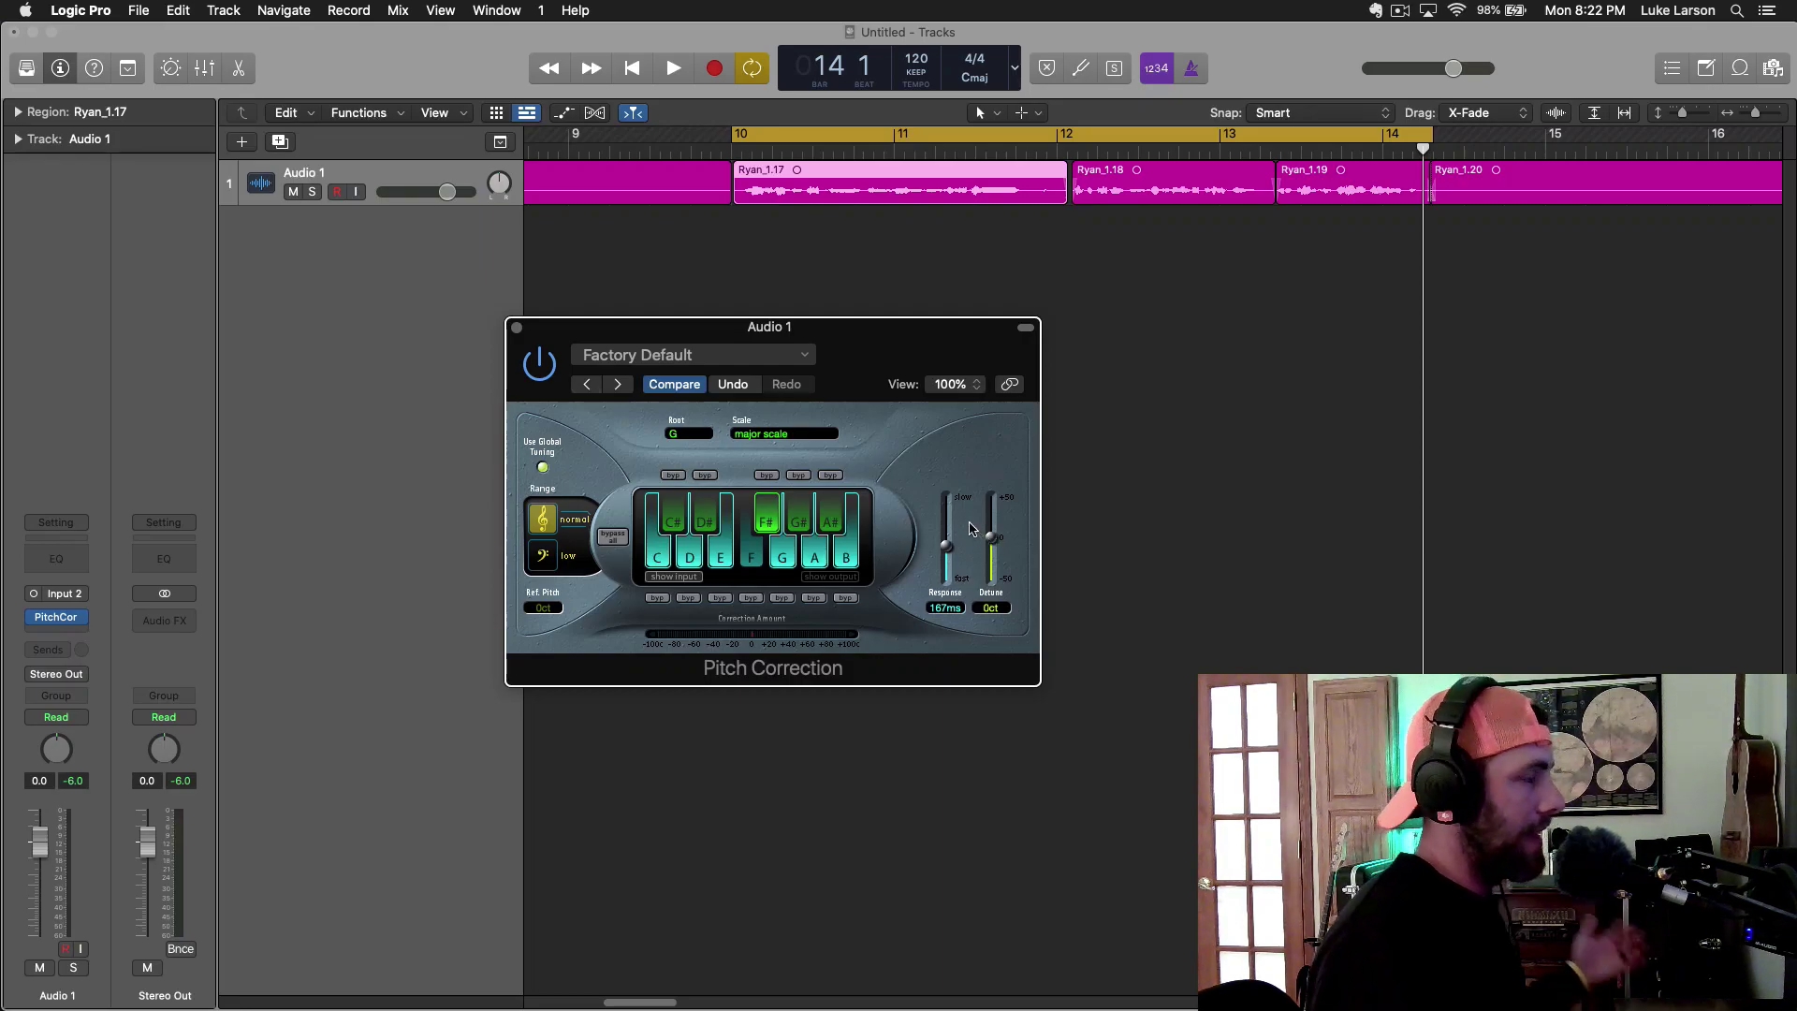